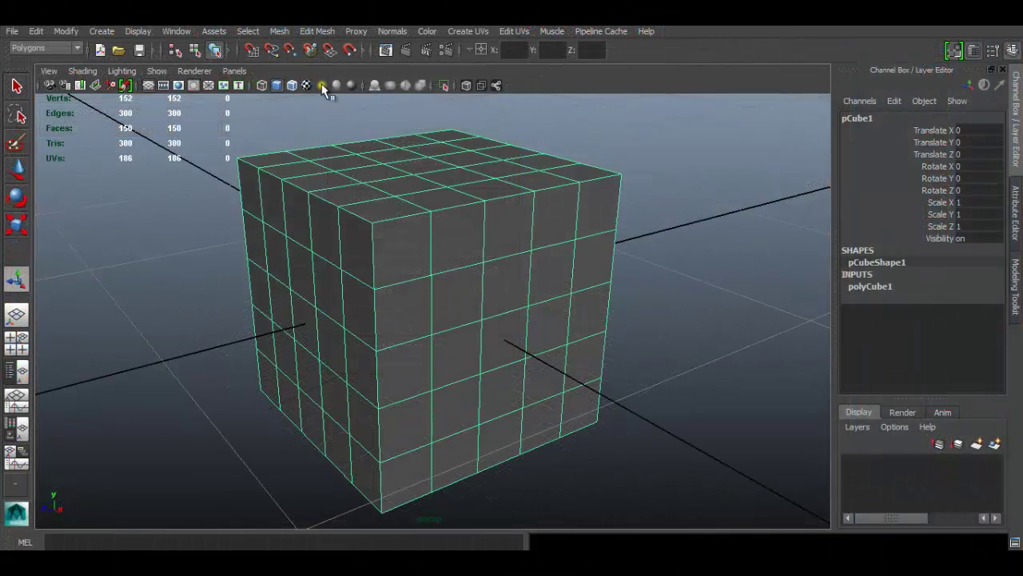
# Step: Poke the middle face in the second row from the top on the cube's front side
pyautogui.click(319, 31)
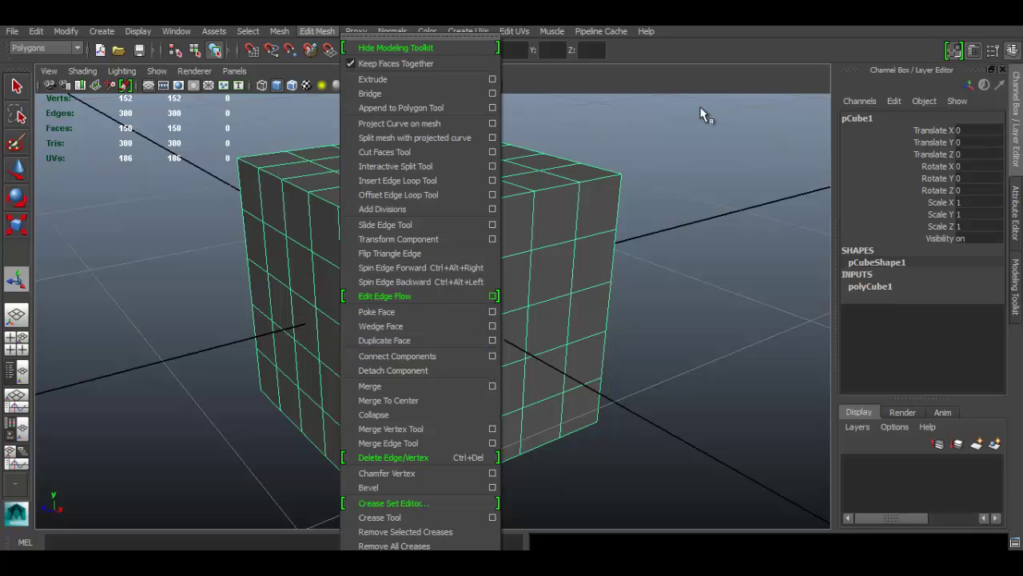
pyautogui.click(693, 87)
pyautogui.keyDown('alt'); pyautogui.moveTo(488, 294); pyautogui.dragTo(428, 269); pyautogui.keyUp('alt')
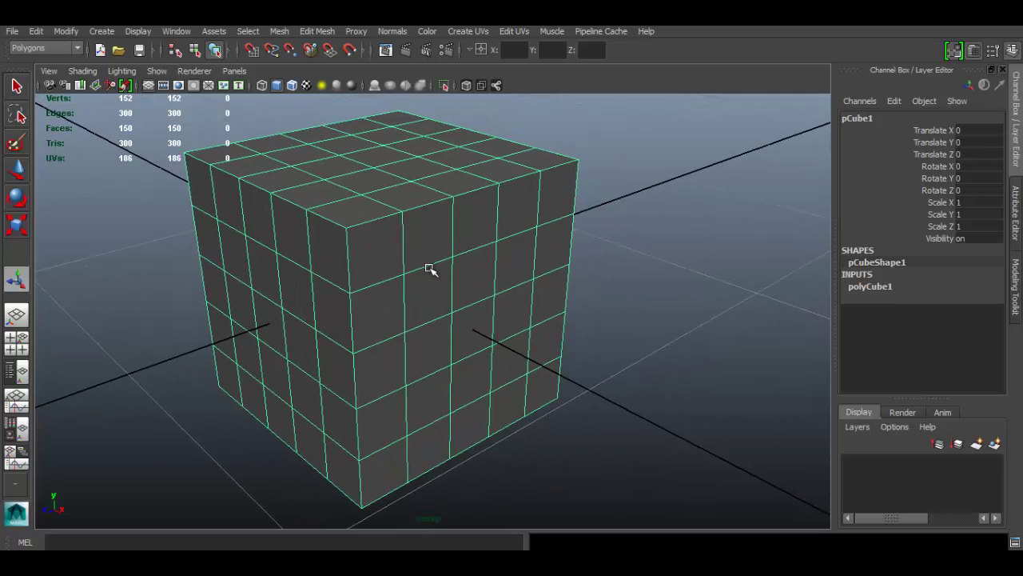
pyautogui.moveTo(471, 240); pyautogui.dragTo(473, 270, button='right')
pyautogui.click(475, 272)
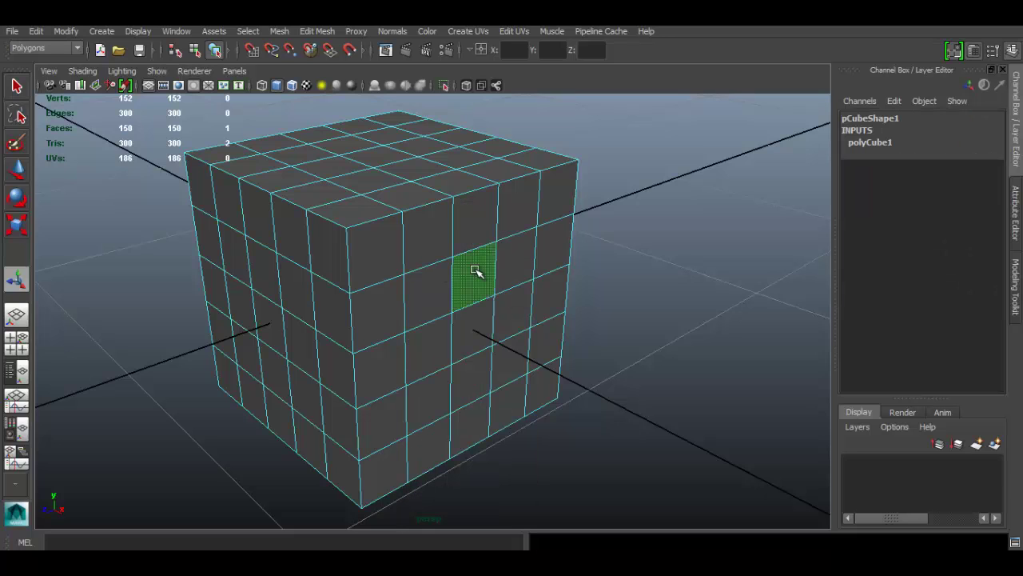
pyautogui.click(324, 32)
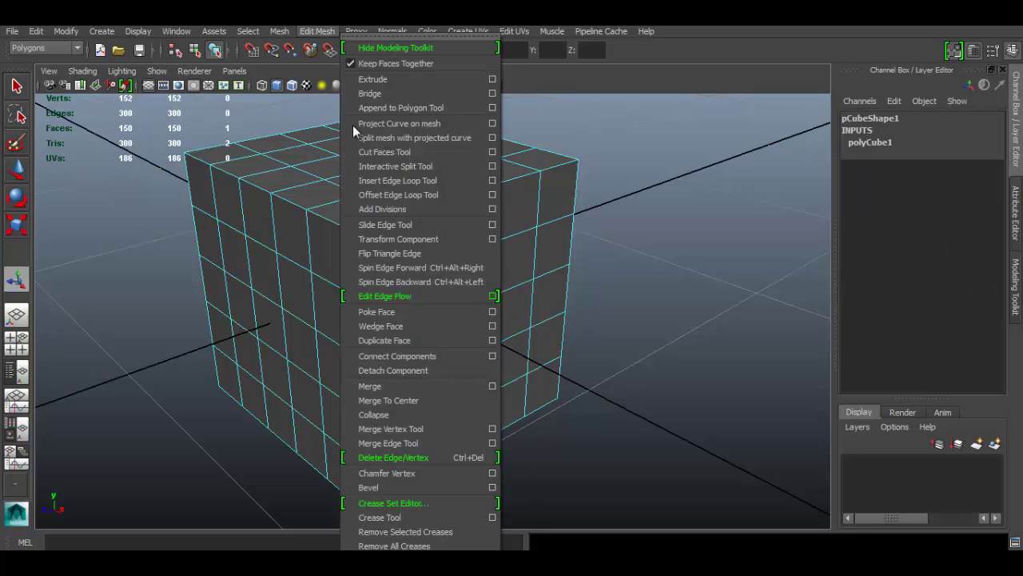
pyautogui.click(430, 312)
# Step: Examine the poked face's centre point and corners up close, with vertex selection active
pyautogui.keyDown('alt'); pyautogui.moveTo(427, 313); pyautogui.dragTo(663, 303); pyautogui.keyUp('alt')
pyautogui.keyDown('alt'); pyautogui.moveTo(519, 262); pyautogui.dragTo(607, 277, button='right'); pyautogui.keyUp('alt')
pyautogui.keyDown('alt'); pyautogui.moveTo(550, 276); pyautogui.dragTo(503, 356, button='middle'); pyautogui.keyUp('alt')
pyautogui.keyDown('alt'); pyautogui.moveTo(568, 361); pyautogui.dragTo(578, 240); pyautogui.keyUp('alt')
pyautogui.moveTo(579, 230); pyautogui.dragTo(526, 229, button='right')
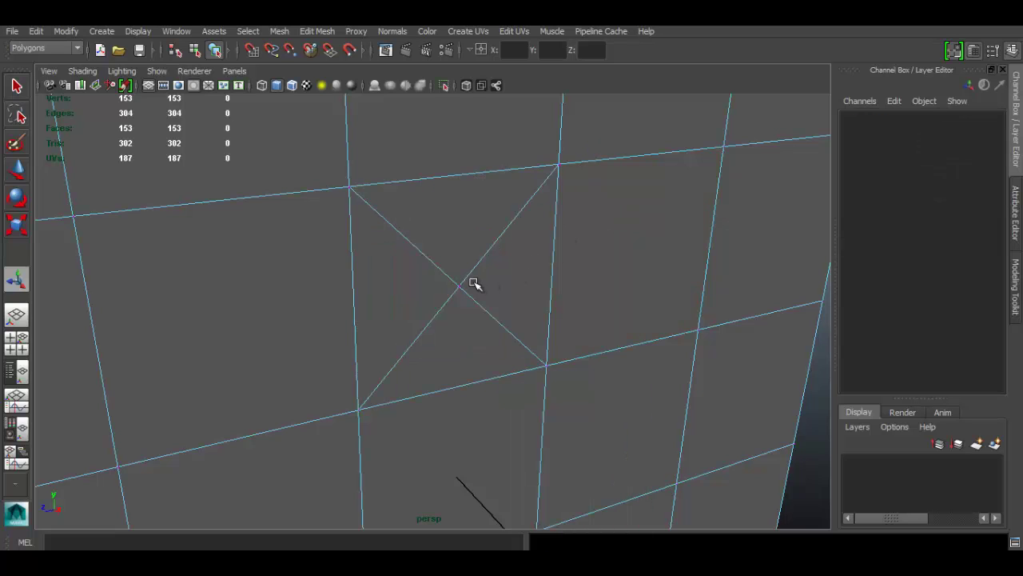
pyautogui.keyDown('alt'); pyautogui.moveTo(473, 284); pyautogui.dragTo(381, 324); pyautogui.keyUp('alt')
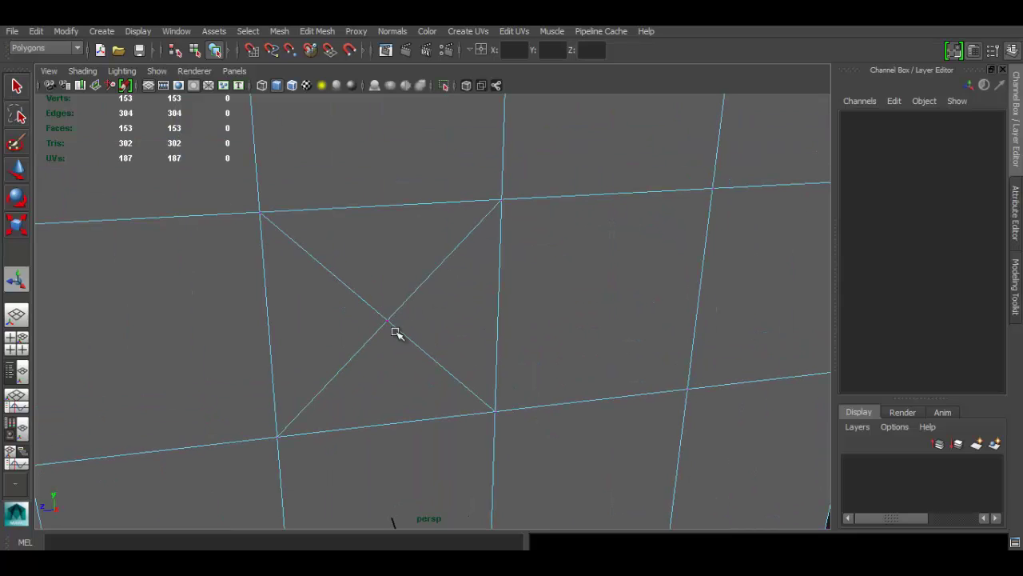
pyautogui.keyDown('alt'); pyautogui.moveTo(443, 304); pyautogui.dragTo(397, 322); pyautogui.keyUp('alt')
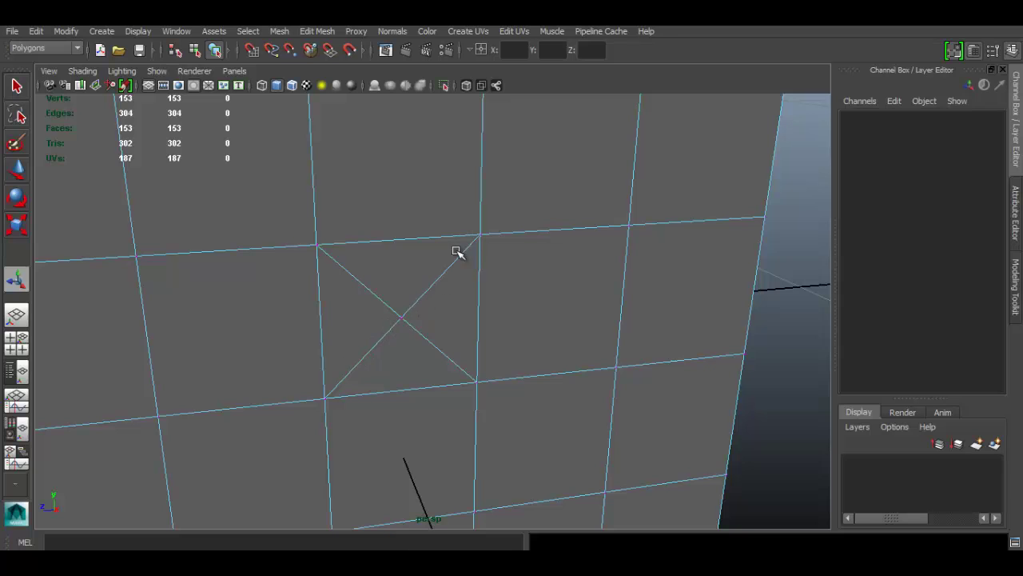
pyautogui.moveTo(441, 322)
pyautogui.keyDown('alt'); pyautogui.mouseDown()
pyautogui.moveTo(450, 318)
pyautogui.moveTo(384, 283)
pyautogui.moveTo(427, 317)
pyautogui.mouseUp(); pyautogui.keyUp('alt')
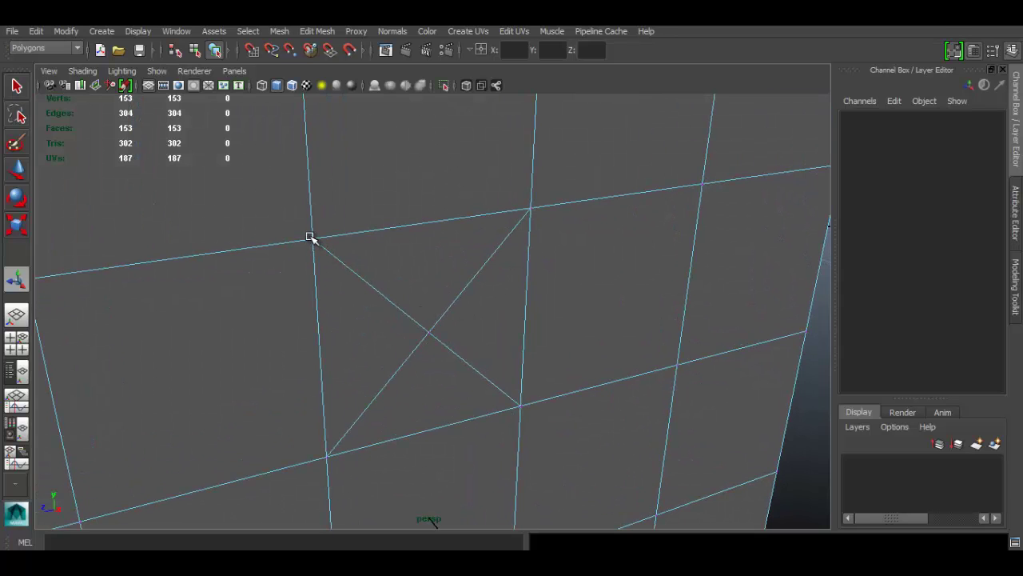
pyautogui.keyDown('alt'); pyautogui.moveTo(664, 335); pyautogui.dragTo(487, 276, button='right'); pyautogui.keyUp('alt')
pyautogui.keyDown('alt'); pyautogui.moveTo(487, 277); pyautogui.dragTo(533, 250, button='middle'); pyautogui.keyUp('alt')
pyautogui.keyDown('alt'); pyautogui.moveTo(535, 250); pyautogui.dragTo(505, 243); pyautogui.keyUp('alt')
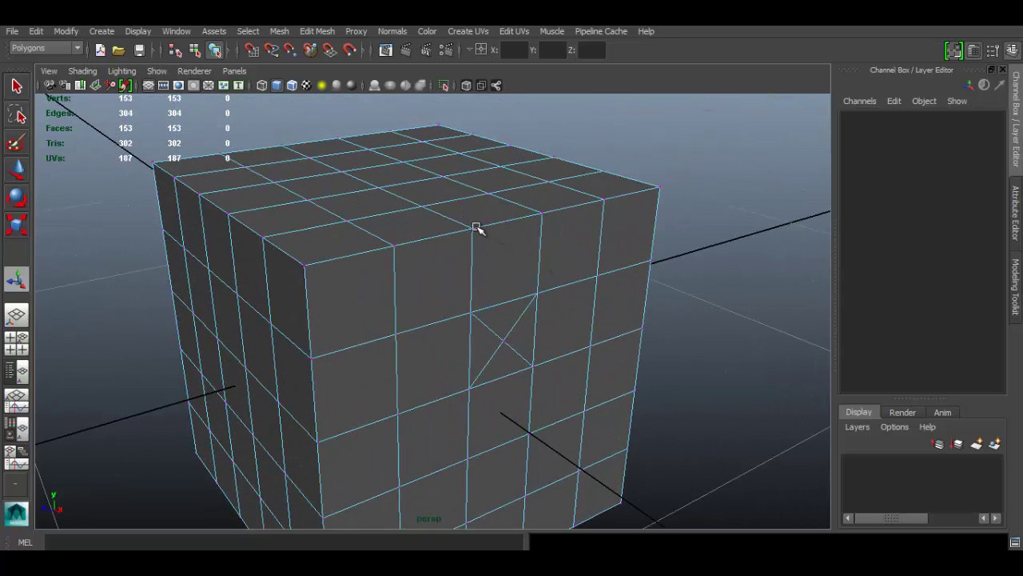
# Step: Select a face in the middle of the cube's top, grow the selection to the whole top side and delete it
pyautogui.moveTo(359, 171); pyautogui.dragTo(365, 201, button='right')
pyautogui.keyDown('alt'); pyautogui.moveTo(365, 200); pyautogui.dragTo(381, 175); pyautogui.keyUp('alt')
pyautogui.click(381, 175)
pyautogui.hotkey('ctrl', 'z')
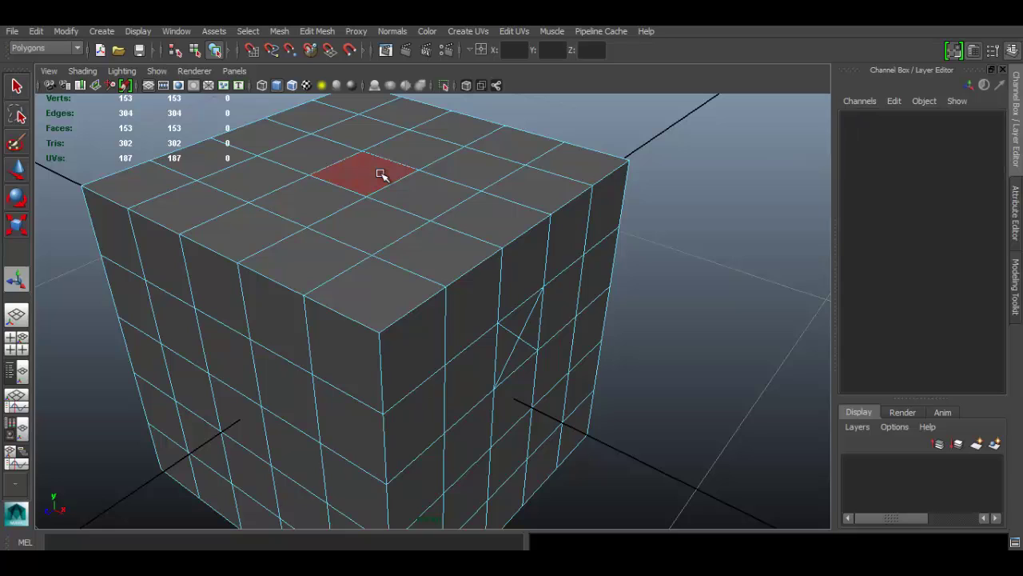
pyautogui.click(382, 175)
pyautogui.hotkey('shift', '.')
pyautogui.hotkey('shift', '.')
pyautogui.press('Delete')
# Step: Select an edge on the cube's open top border and close the opening with Fill Hole
pyautogui.moveTo(489, 161); pyautogui.dragTo(483, 126, button='right')
pyautogui.click(478, 125)
pyautogui.keyDown('alt'); pyautogui.moveTo(477, 125); pyautogui.dragTo(372, 131); pyautogui.keyUp('alt')
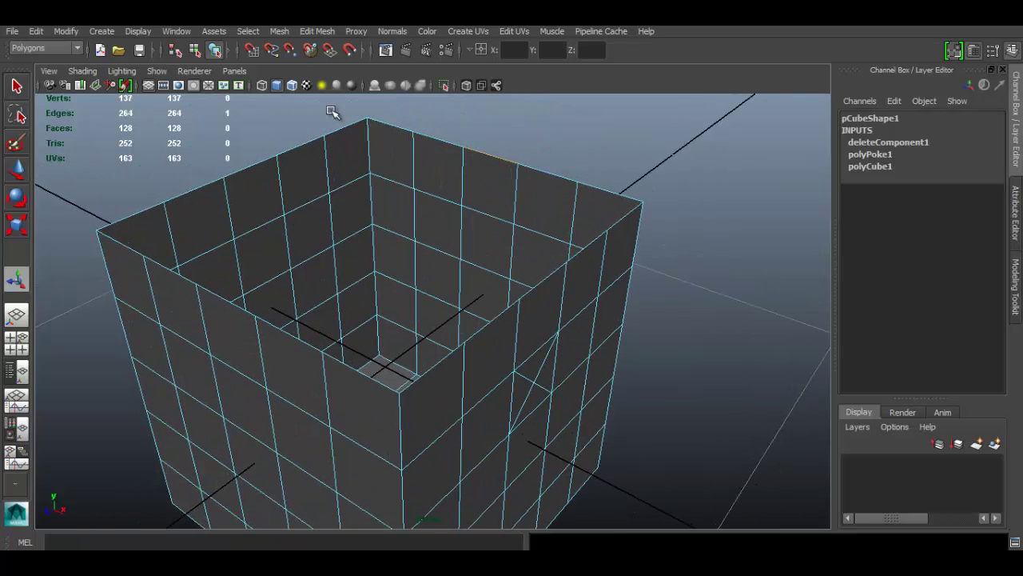
pyautogui.click(279, 31)
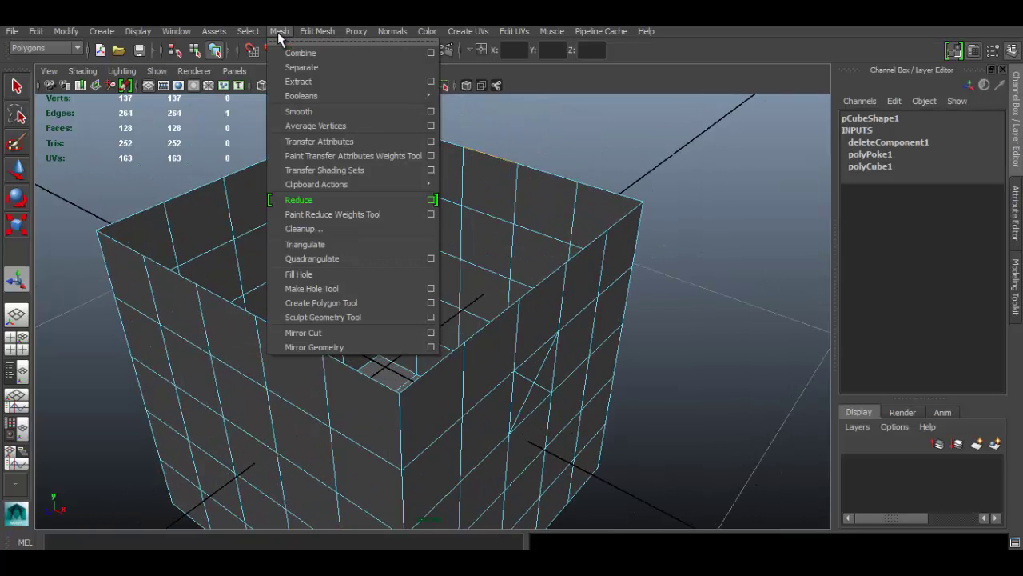
pyautogui.click(315, 274)
# Step: Poke the cube's single large top face, and clear the selection
pyautogui.moveTo(436, 176); pyautogui.dragTo(434, 210, button='right')
pyautogui.click(392, 194)
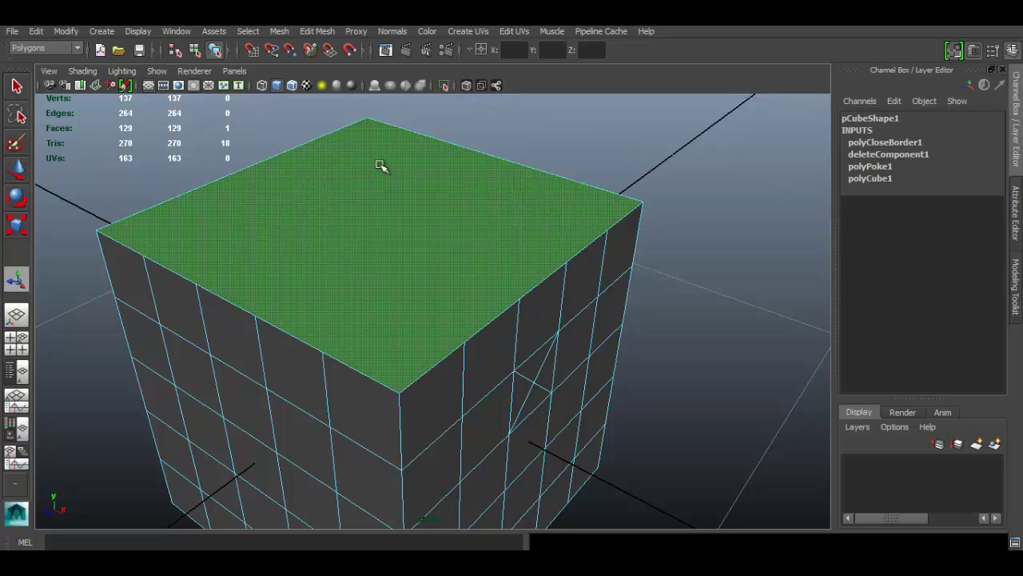
pyautogui.click(317, 31)
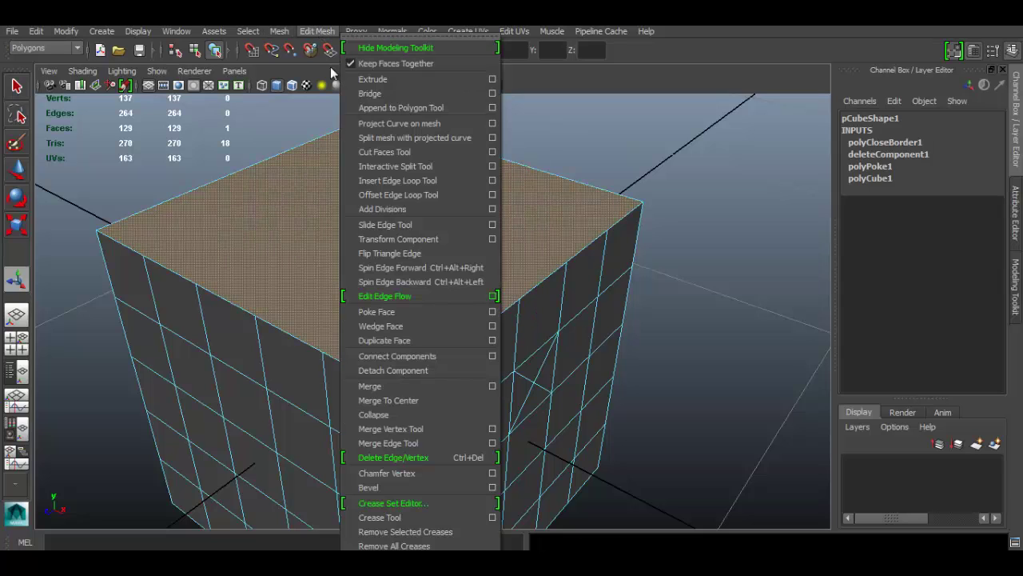
pyautogui.click(396, 311)
pyautogui.keyDown('alt'); pyautogui.moveTo(576, 314); pyautogui.dragTo(444, 328); pyautogui.keyUp('alt')
pyautogui.keyDown('alt'); pyautogui.moveTo(440, 267); pyautogui.dragTo(340, 244); pyautogui.keyUp('alt')
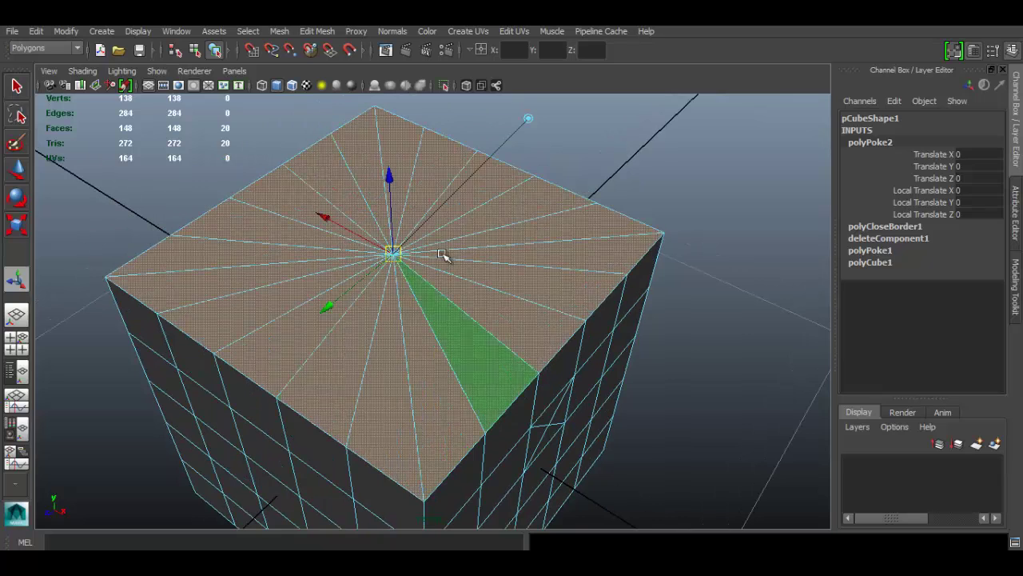
pyautogui.click(561, 186)
# Step: Examine the poked top face and the cube's sides from several angles
pyautogui.keyDown('alt'); pyautogui.moveTo(442, 285); pyautogui.dragTo(454, 196); pyautogui.keyUp('alt')
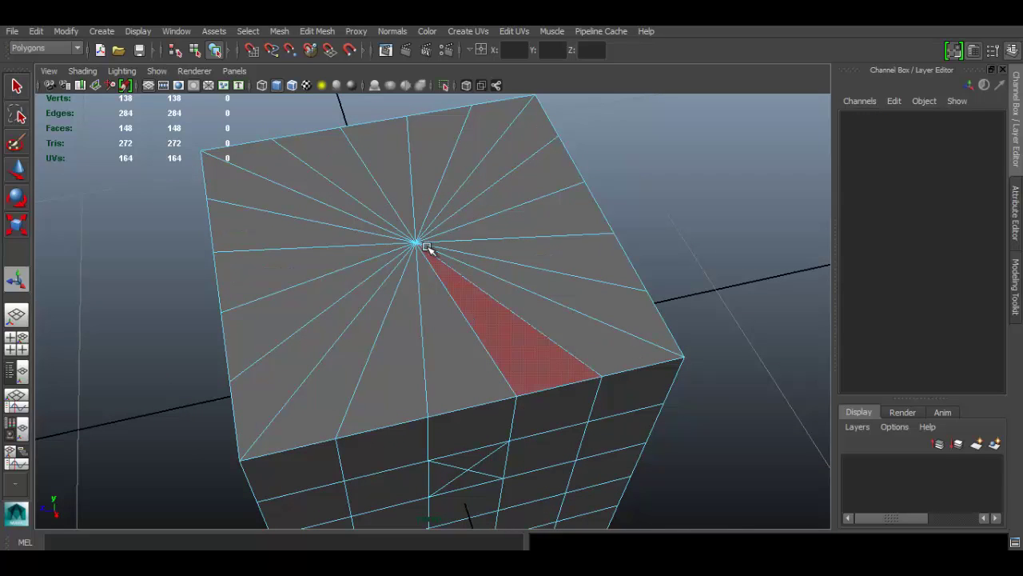
pyautogui.keyDown('alt'); pyautogui.moveTo(662, 315); pyautogui.dragTo(478, 303, button='right'); pyautogui.keyUp('alt')
pyautogui.keyDown('alt'); pyautogui.moveTo(478, 304); pyautogui.dragTo(415, 279); pyautogui.keyUp('alt')
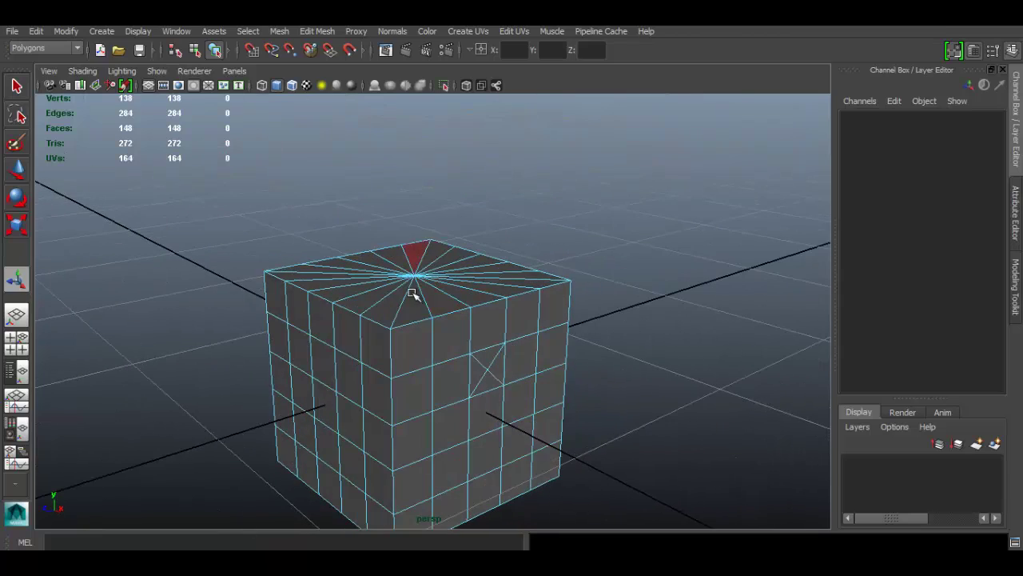
pyautogui.keyDown('alt'); pyautogui.moveTo(466, 362); pyautogui.dragTo(596, 340); pyautogui.keyUp('alt')
pyautogui.keyDown('alt'); pyautogui.moveTo(511, 325); pyautogui.dragTo(394, 221); pyautogui.keyUp('alt')
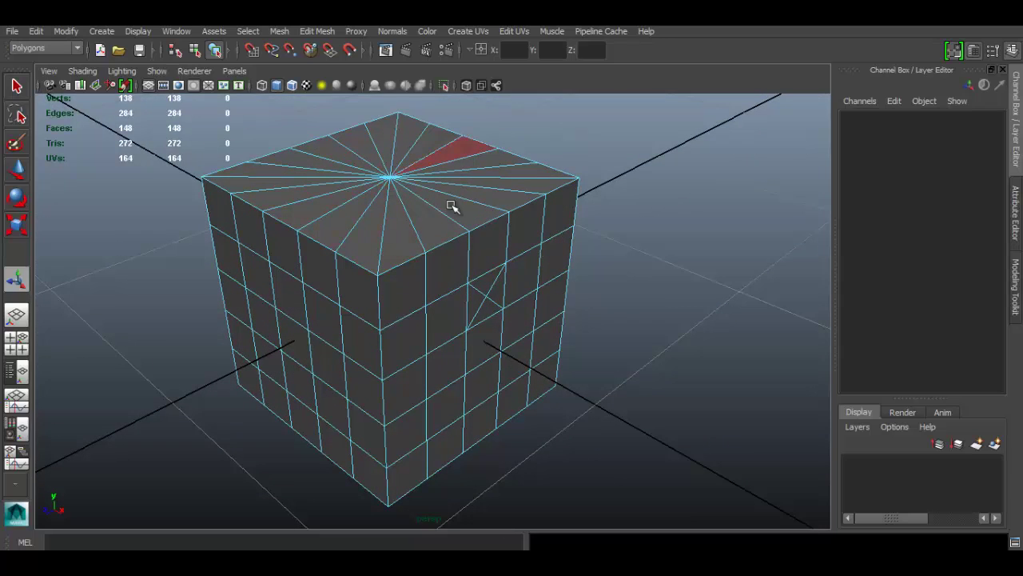
pyautogui.keyDown('alt'); pyautogui.moveTo(470, 327); pyautogui.dragTo(571, 354); pyautogui.keyUp('alt')
pyautogui.keyDown('alt'); pyautogui.moveTo(417, 341); pyautogui.dragTo(471, 336, button='right'); pyautogui.keyUp('alt')
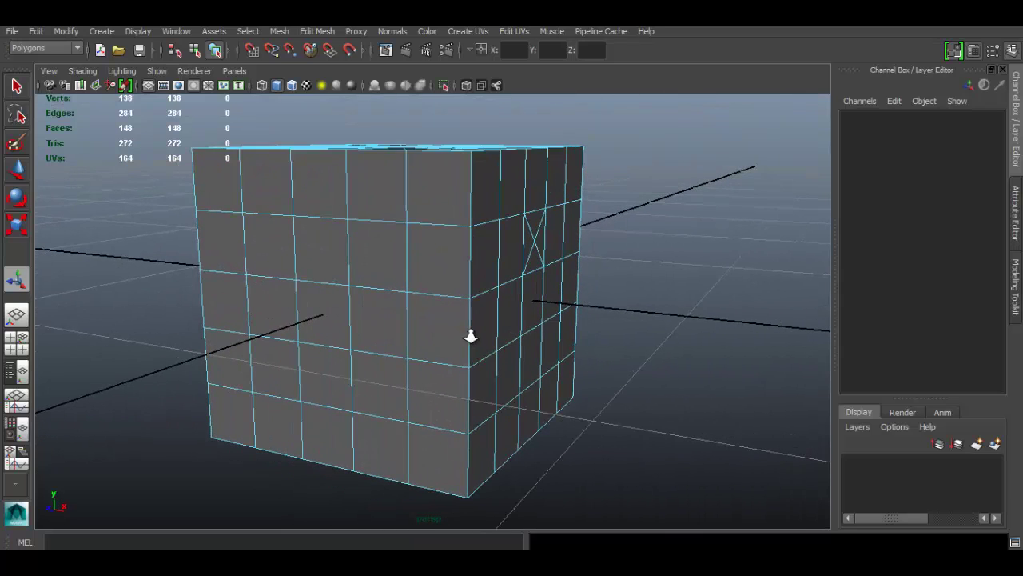
pyautogui.keyDown('alt'); pyautogui.moveTo(478, 325); pyautogui.dragTo(438, 299); pyautogui.keyUp('alt')
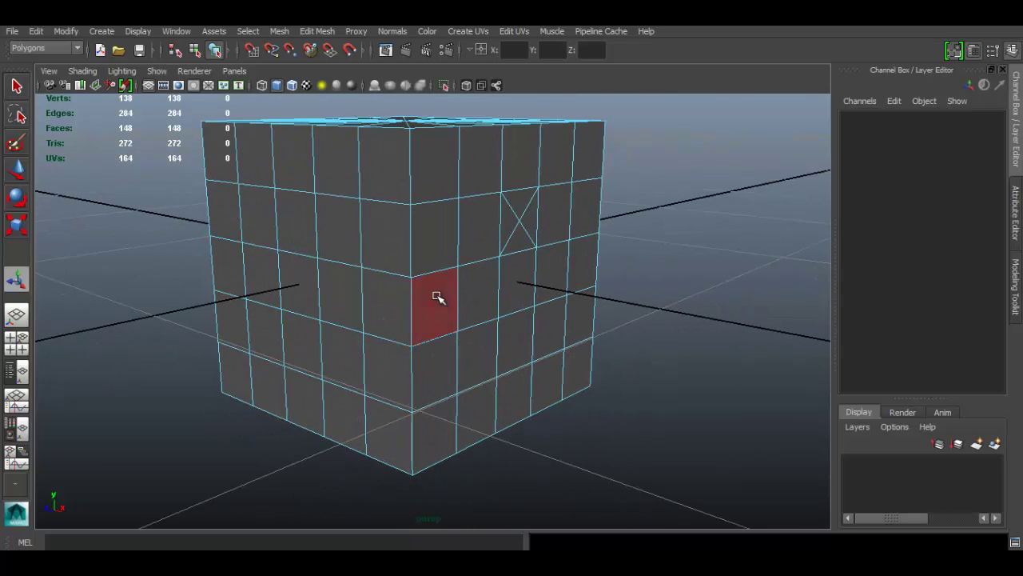
# Step: Select the five faces in the second row from the bottom on the side containing the small poked face
pyautogui.click(318, 31)
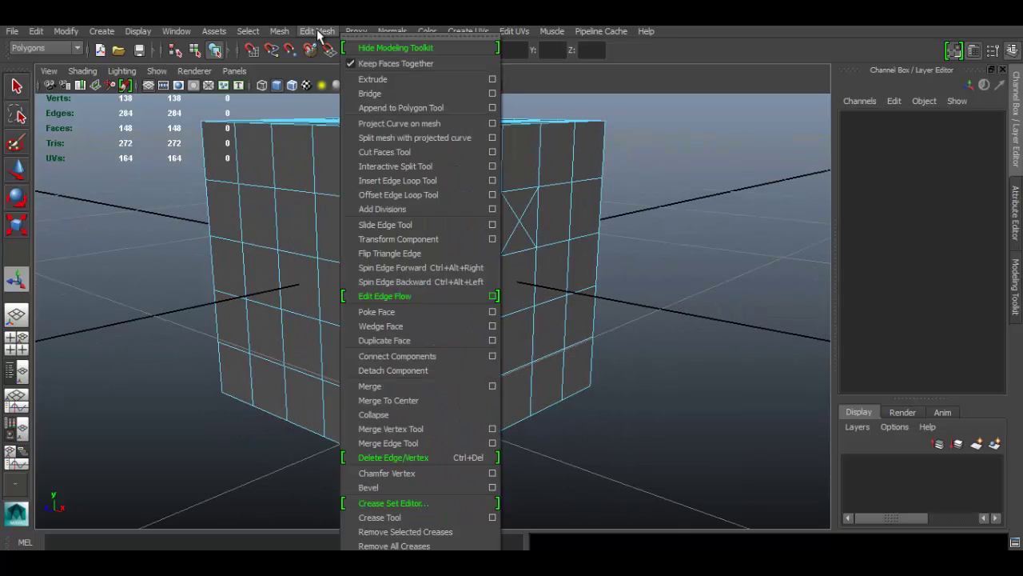
pyautogui.click(406, 329)
pyautogui.click(596, 248)
pyautogui.moveTo(589, 320)
pyautogui.keyDown('alt'); pyautogui.mouseDown()
pyautogui.moveTo(611, 341)
pyautogui.moveTo(570, 315)
pyautogui.mouseUp(); pyautogui.keyUp('alt')
pyautogui.keyDown('alt'); pyautogui.moveTo(456, 275); pyautogui.dragTo(389, 245, button='middle'); pyautogui.keyUp('alt')
pyautogui.keyDown('alt'); pyautogui.moveTo(465, 280); pyautogui.dragTo(560, 318, button='right'); pyautogui.keyUp('alt')
pyautogui.click(514, 293)
pyautogui.moveTo(495, 304)
pyautogui.mouseDown()
pyautogui.moveTo(424, 320)
pyautogui.moveTo(388, 352)
pyautogui.mouseUp()
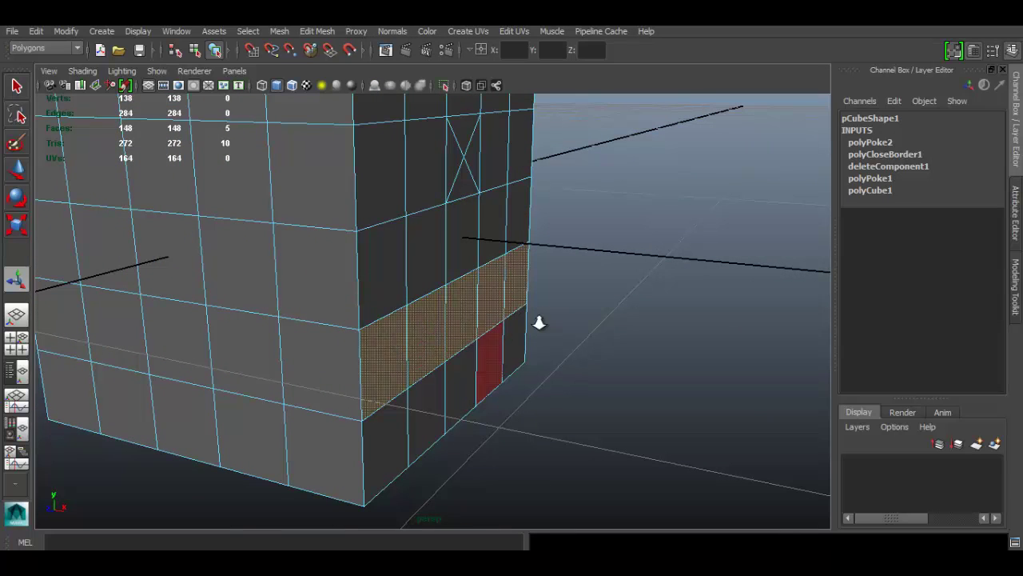
# Step: Examine the selected strip of faces from several angles, switching through the edge and vertex component modes and back to faces
pyautogui.keyDown('alt'); pyautogui.moveTo(540, 323); pyautogui.dragTo(383, 287, button='right'); pyautogui.keyUp('alt')
pyautogui.moveTo(384, 287)
pyautogui.keyDown('alt'); pyautogui.mouseDown()
pyautogui.moveTo(493, 292)
pyautogui.moveTo(384, 308)
pyautogui.mouseUp(); pyautogui.keyUp('alt')
pyautogui.scroll(3, 472, 320)
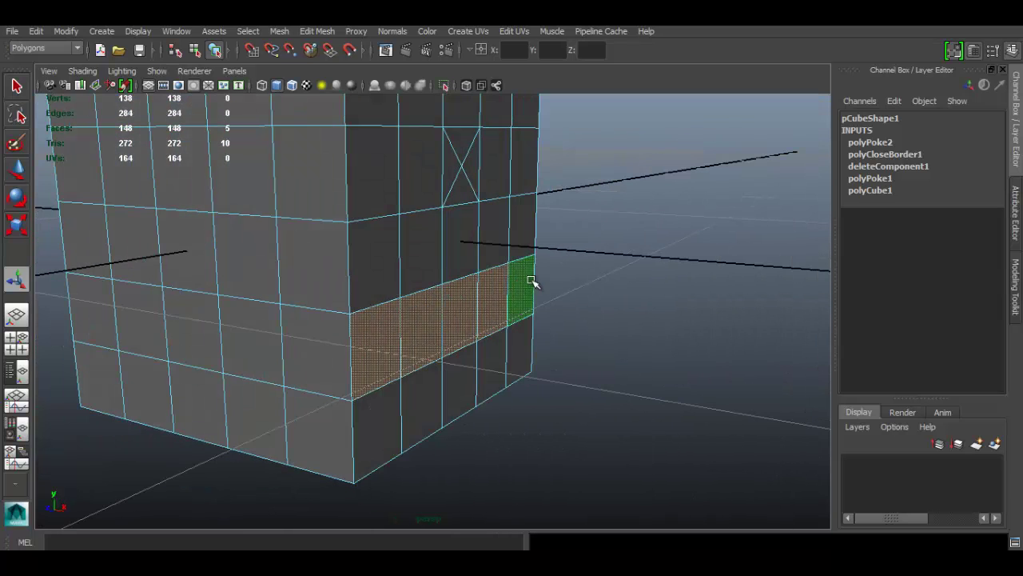
pyautogui.keyDown('alt'); pyautogui.moveTo(582, 320); pyautogui.dragTo(654, 315); pyautogui.keyUp('alt')
pyautogui.keyDown('alt'); pyautogui.moveTo(564, 337); pyautogui.dragTo(475, 349); pyautogui.keyUp('alt')
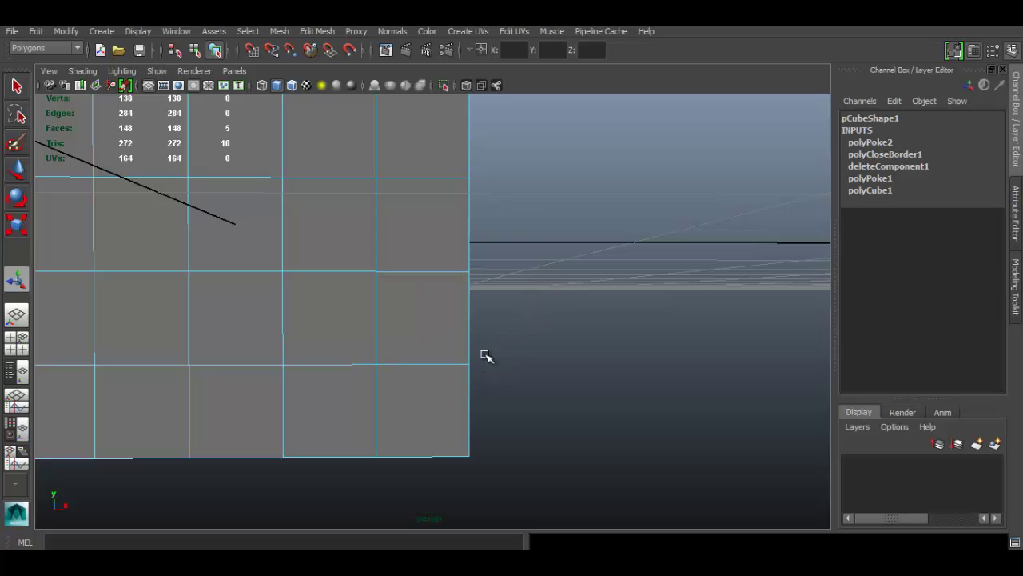
pyautogui.keyDown('alt'); pyautogui.moveTo(642, 347); pyautogui.dragTo(581, 354); pyautogui.keyUp('alt')
pyautogui.keyDown('alt'); pyautogui.moveTo(507, 293); pyautogui.dragTo(485, 307); pyautogui.keyUp('alt')
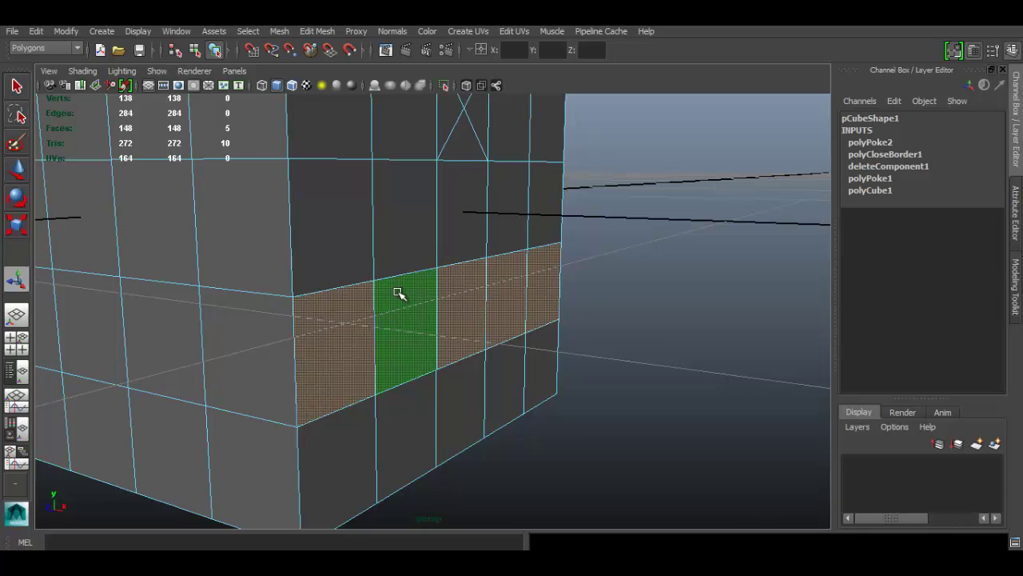
pyautogui.moveTo(404, 296); pyautogui.dragTo(406, 221, button='right')
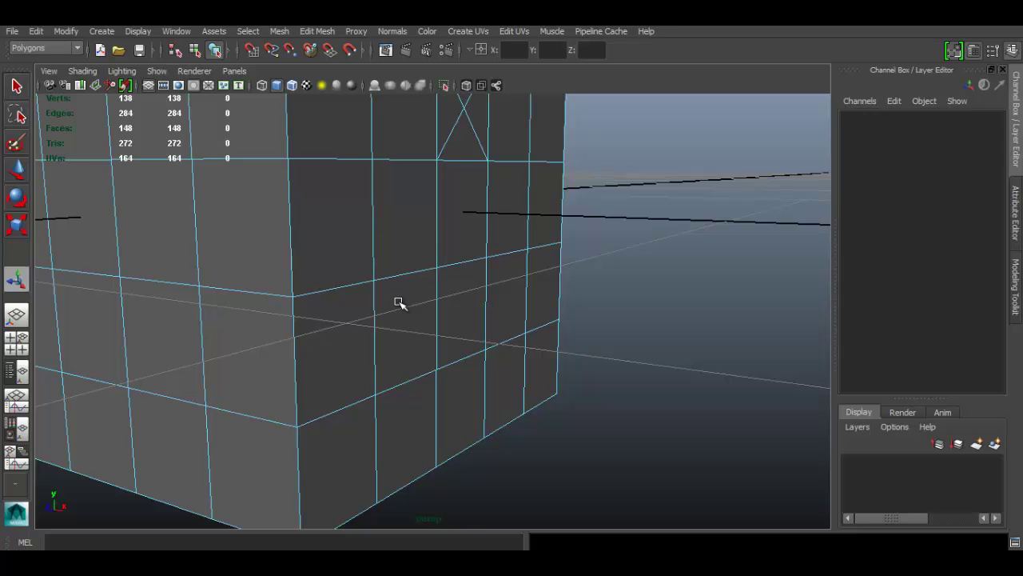
pyautogui.keyDown('alt'); pyautogui.moveTo(475, 293); pyautogui.dragTo(483, 301); pyautogui.keyUp('alt')
pyautogui.moveTo(421, 296)
pyautogui.mouseDown(button='right')
pyautogui.moveTo(421, 240)
pyautogui.moveTo(403, 296)
pyautogui.mouseUp(button='right')
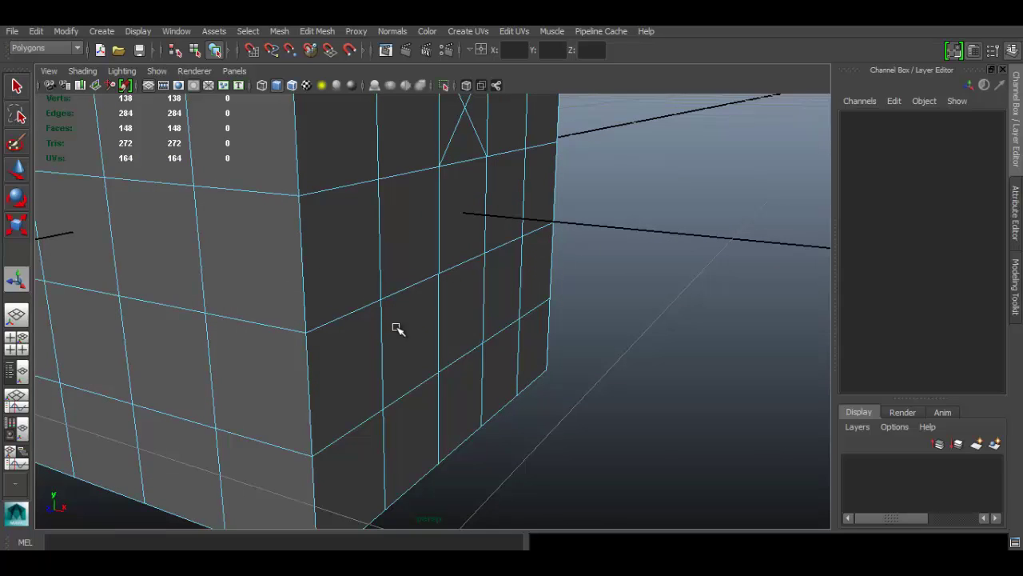
pyautogui.moveTo(441, 256); pyautogui.dragTo(444, 295, button='right')
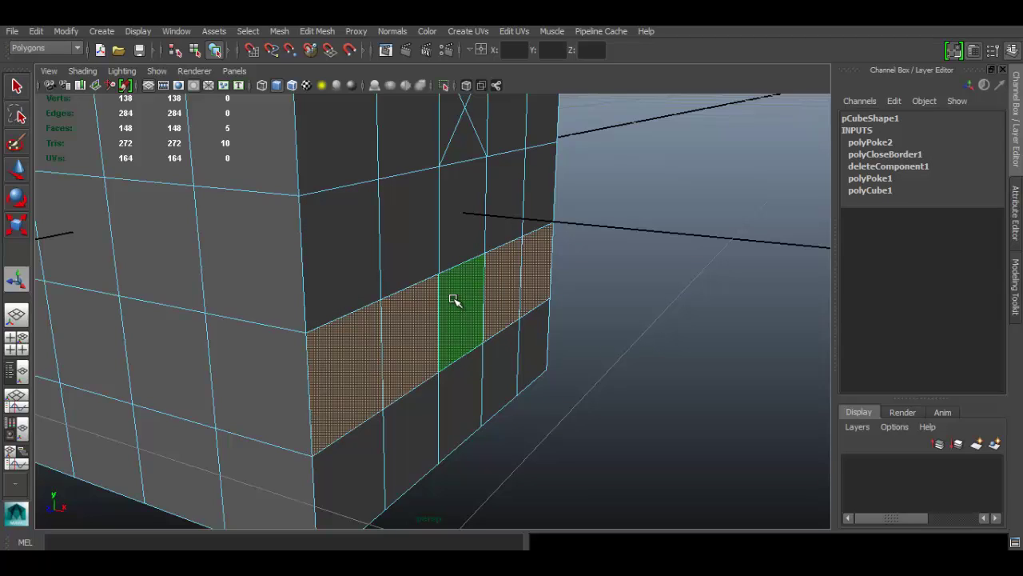
pyautogui.moveTo(477, 300)
pyautogui.keyDown('alt'); pyautogui.mouseDown()
pyautogui.moveTo(464, 296)
pyautogui.moveTo(482, 296)
pyautogui.mouseUp(); pyautogui.keyUp('alt')
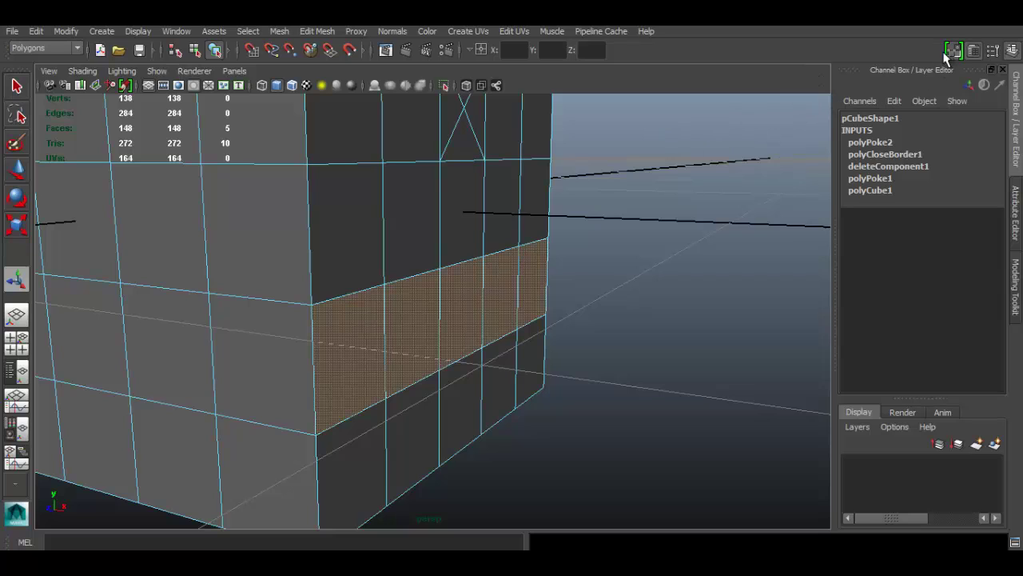
# Step: Open the Modeling Toolkit and activate Multi-Component selection for the five-face strip
pyautogui.click(331, 31)
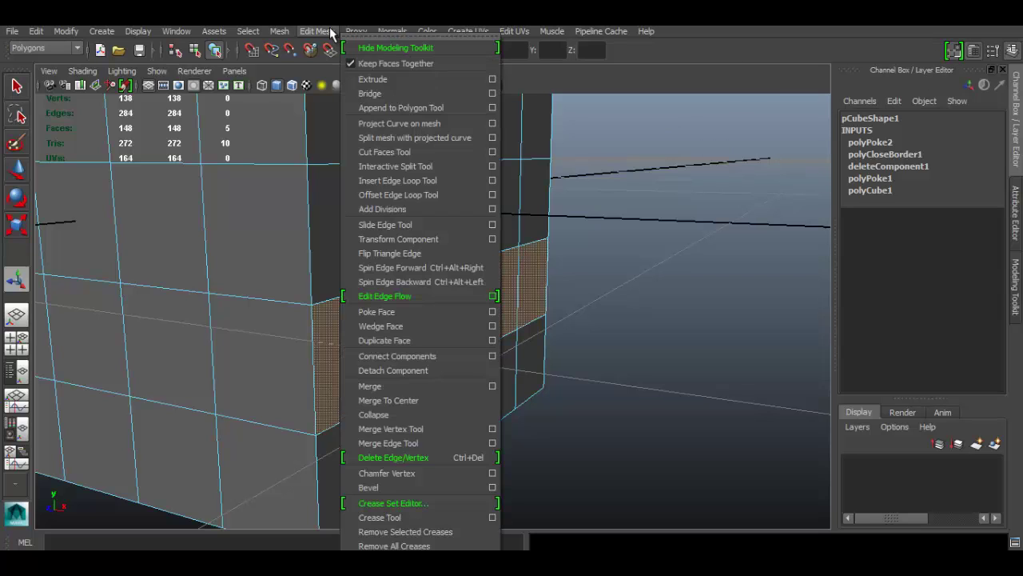
pyautogui.click(422, 49)
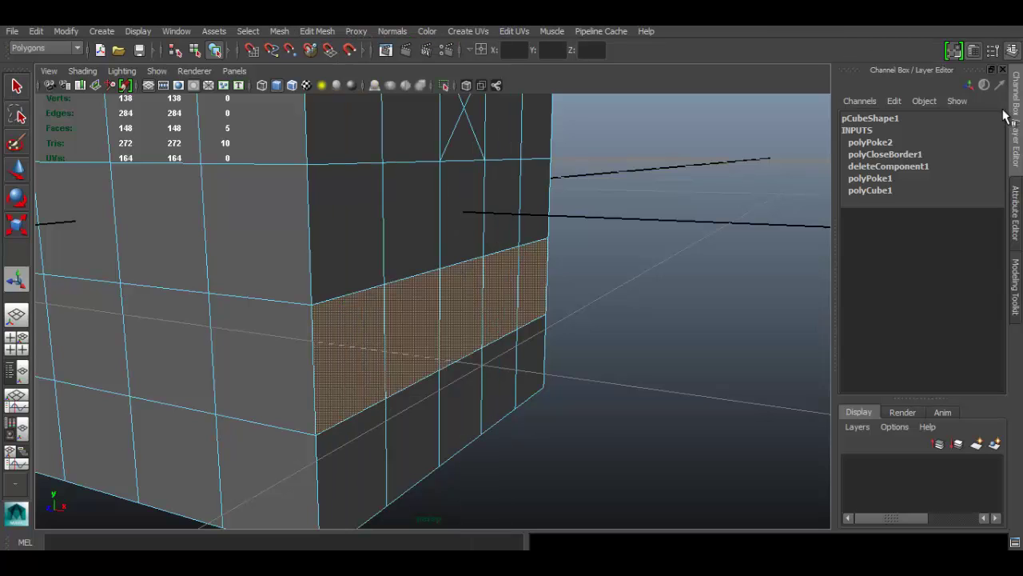
pyautogui.click(953, 50)
pyautogui.click(952, 51)
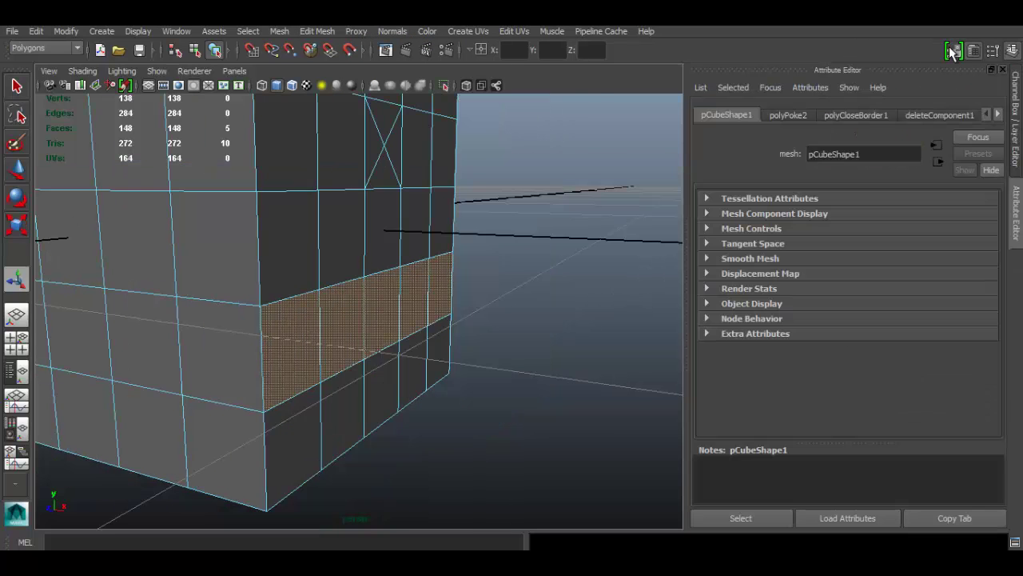
pyautogui.click(953, 50)
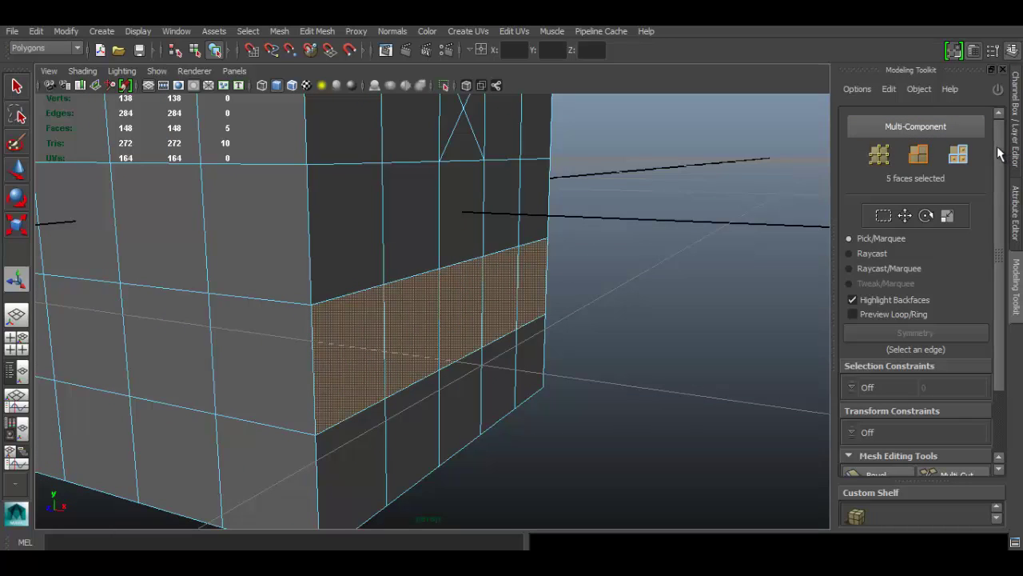
pyautogui.click(946, 126)
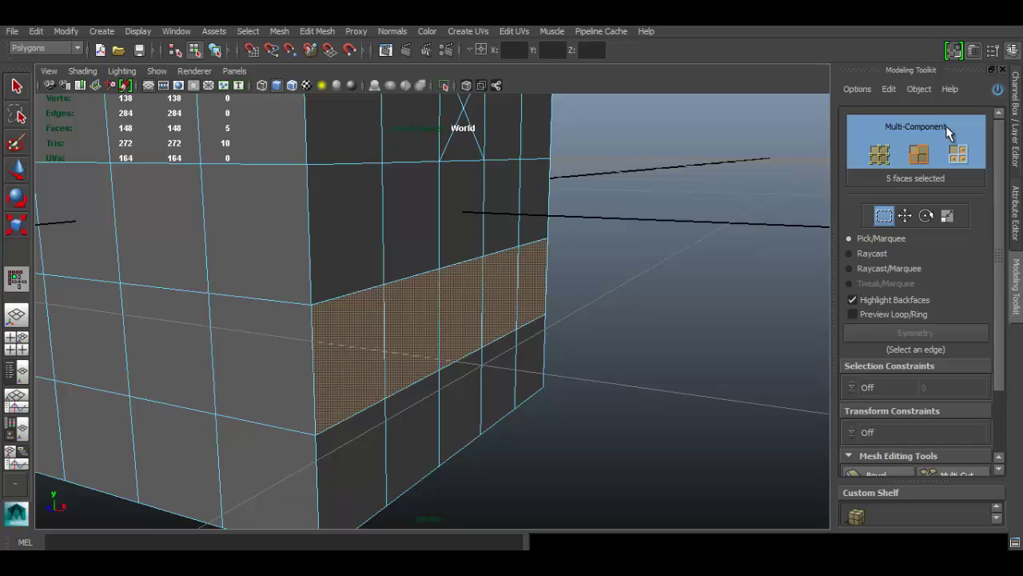
pyautogui.keyDown('alt'); pyautogui.moveTo(541, 230); pyautogui.dragTo(552, 196, button='middle'); pyautogui.keyUp('alt')
pyautogui.keyDown('alt'); pyautogui.moveTo(553, 197); pyautogui.dragTo(558, 248, button='right'); pyautogui.keyUp('alt')
pyautogui.keyDown('alt'); pyautogui.moveTo(558, 247); pyautogui.dragTo(546, 248); pyautogui.keyUp('alt')
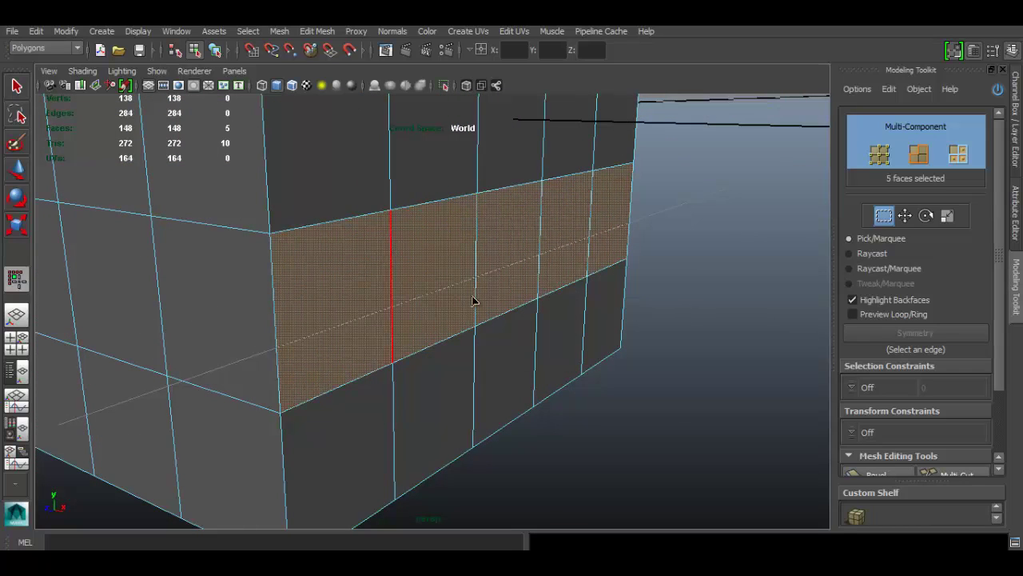
# Step: Add the five edges along the upper border of the selected strip to the five-face selection
pyautogui.click(360, 222)
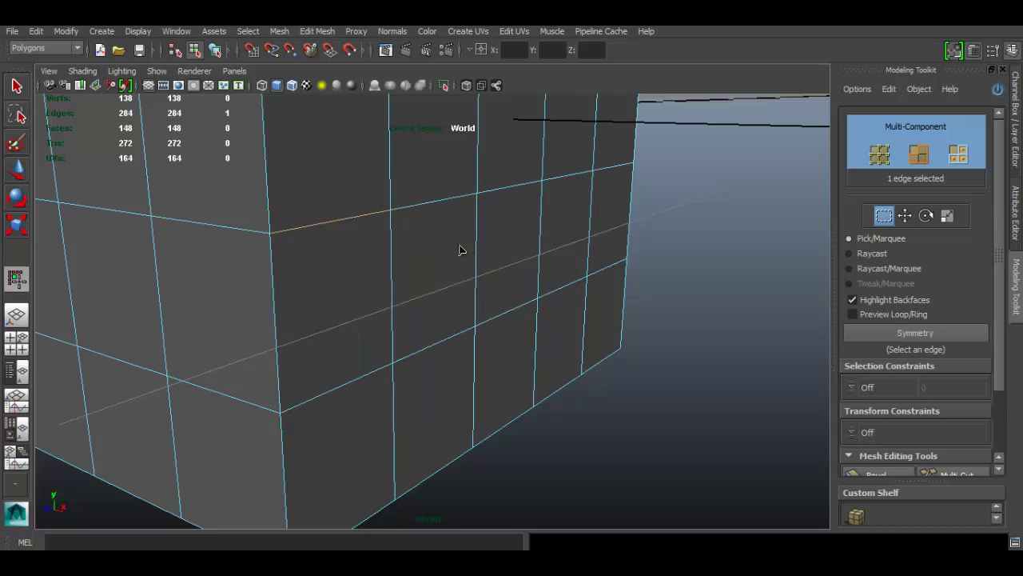
pyautogui.hotkey('ctrl', 'z')
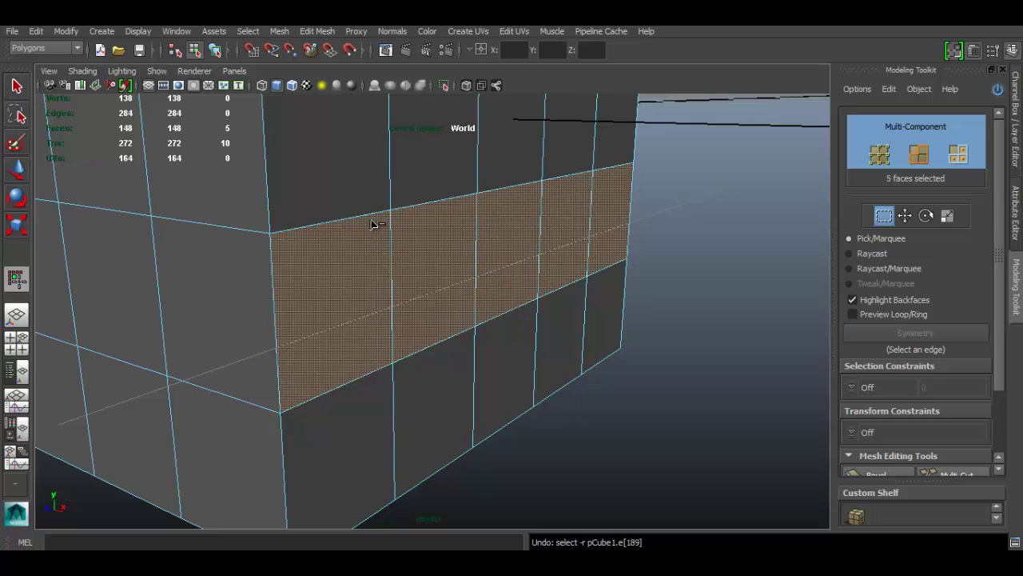
pyautogui.keyDown('shift'); pyautogui.click(449, 204); pyautogui.keyUp('shift')
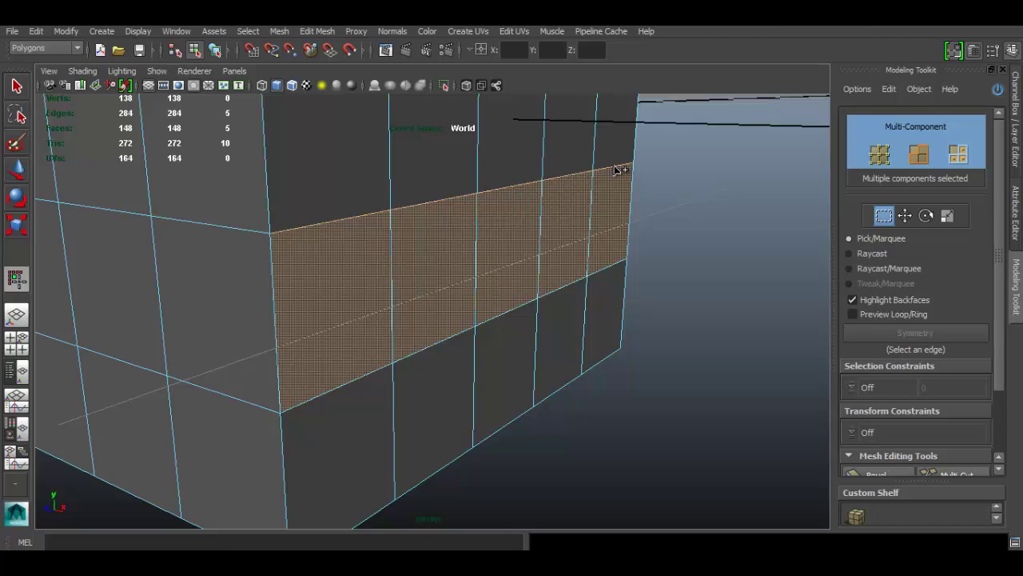
# Step: Apply Wedge Face to the five-face strip about its upper edges and examine the curved ledge from several angles
pyautogui.keyDown('alt'); pyautogui.moveTo(541, 230); pyautogui.dragTo(487, 229); pyautogui.keyUp('alt')
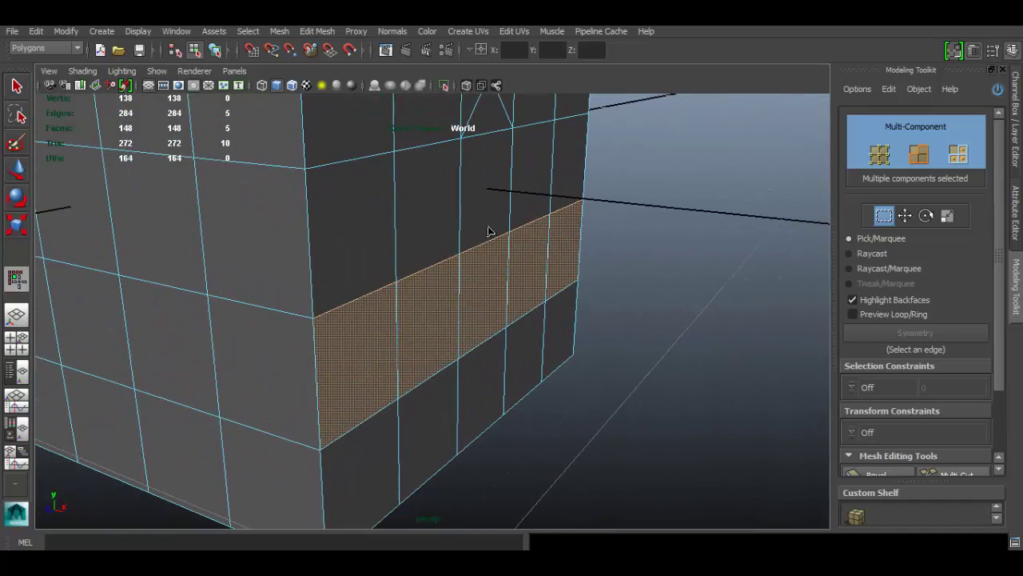
pyautogui.click(316, 32)
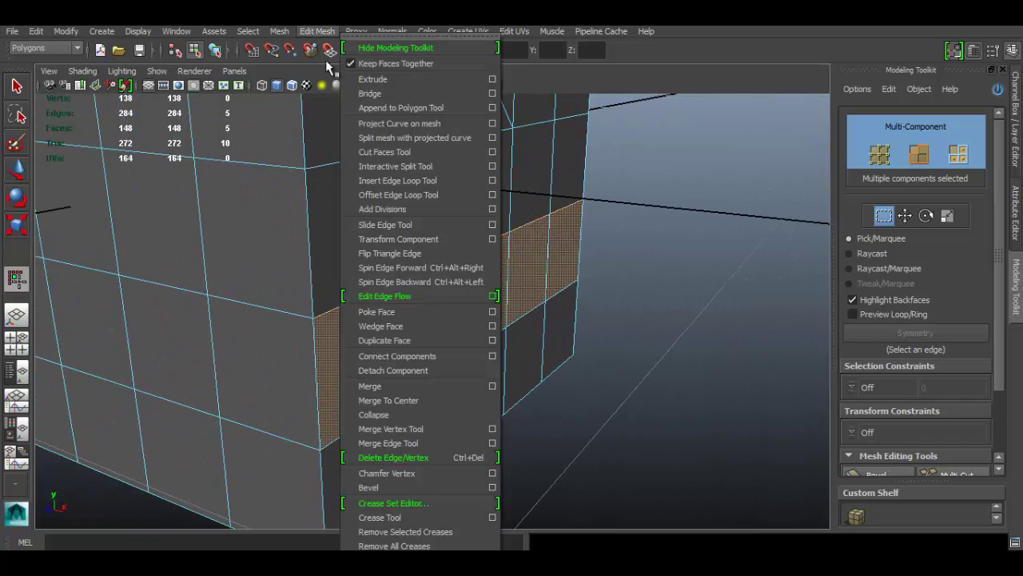
pyautogui.click(420, 327)
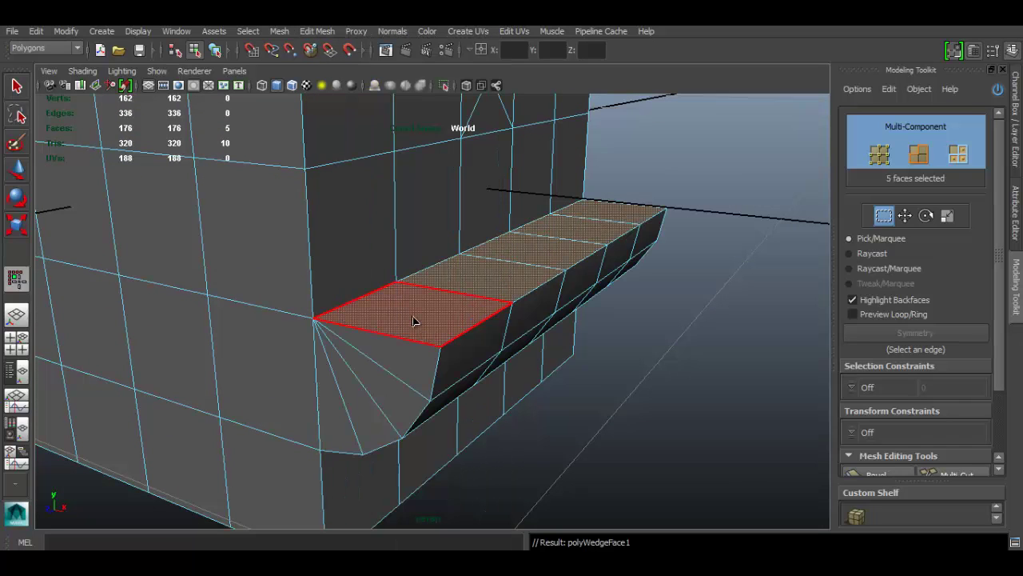
pyautogui.keyDown('alt'); pyautogui.moveTo(504, 343); pyautogui.dragTo(545, 354); pyautogui.keyUp('alt')
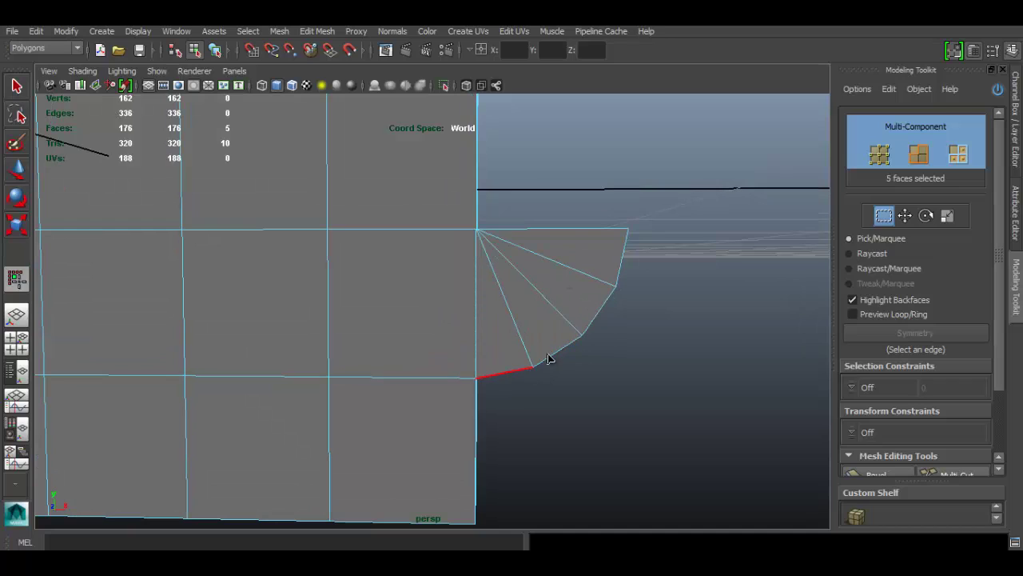
pyautogui.keyDown('alt'); pyautogui.moveTo(614, 293); pyautogui.dragTo(356, 295); pyautogui.keyUp('alt')
pyautogui.keyDown('alt'); pyautogui.moveTo(592, 288); pyautogui.dragTo(466, 288); pyautogui.keyUp('alt')
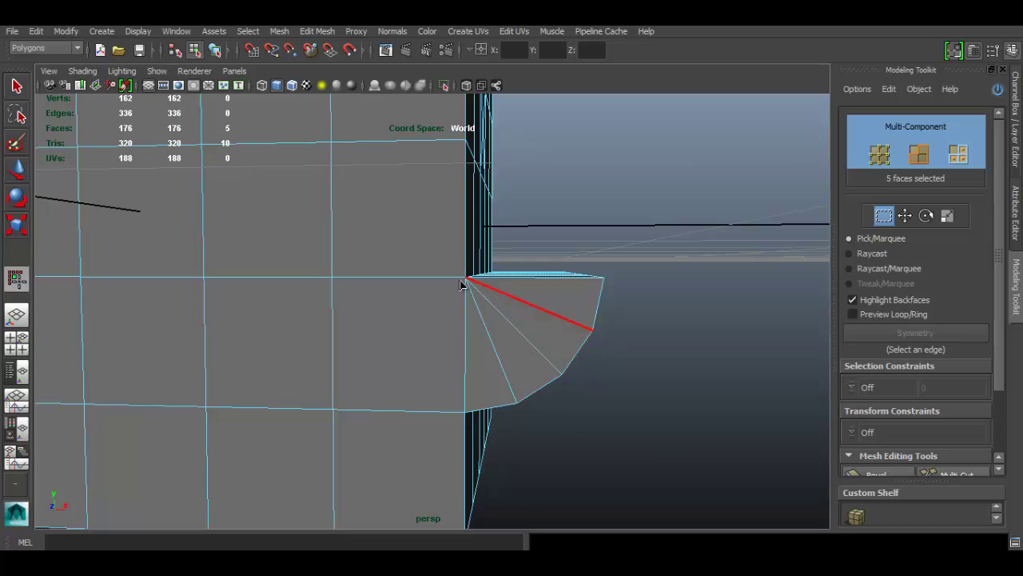
pyautogui.keyDown('alt'); pyautogui.moveTo(569, 389); pyautogui.dragTo(468, 331); pyautogui.keyUp('alt')
pyautogui.keyDown('alt'); pyautogui.moveTo(468, 331); pyautogui.dragTo(329, 251, button='right'); pyautogui.keyUp('alt')
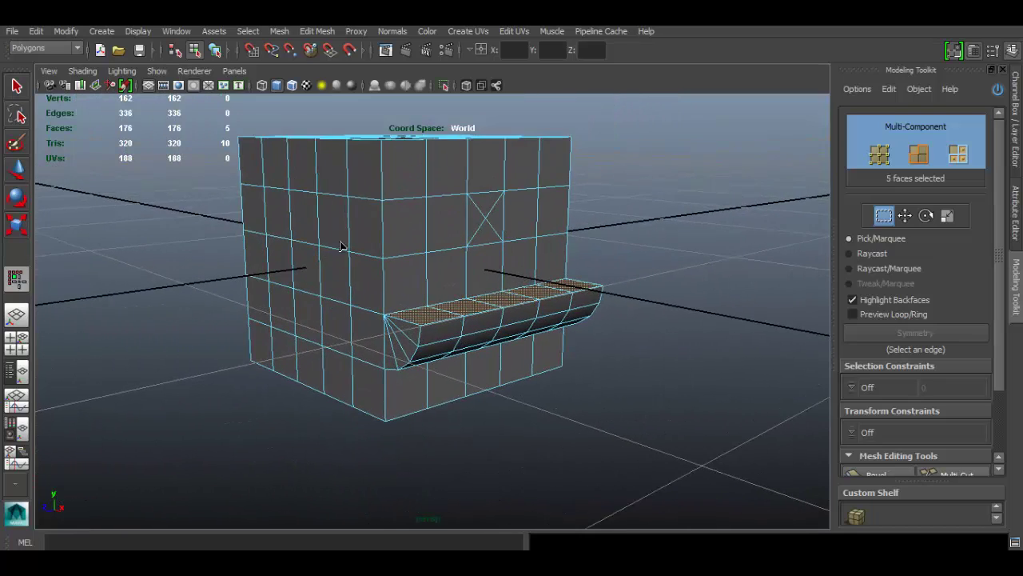
# Step: Select the two top-row faces nearest the corner on the side adjacent to the wedged ledge
pyautogui.keyDown('alt'); pyautogui.moveTo(360, 192); pyautogui.dragTo(363, 276, button='middle'); pyautogui.keyUp('alt')
pyautogui.keyDown('alt'); pyautogui.moveTo(363, 276); pyautogui.dragTo(440, 266, button='right'); pyautogui.keyUp('alt')
pyautogui.click(335, 251)
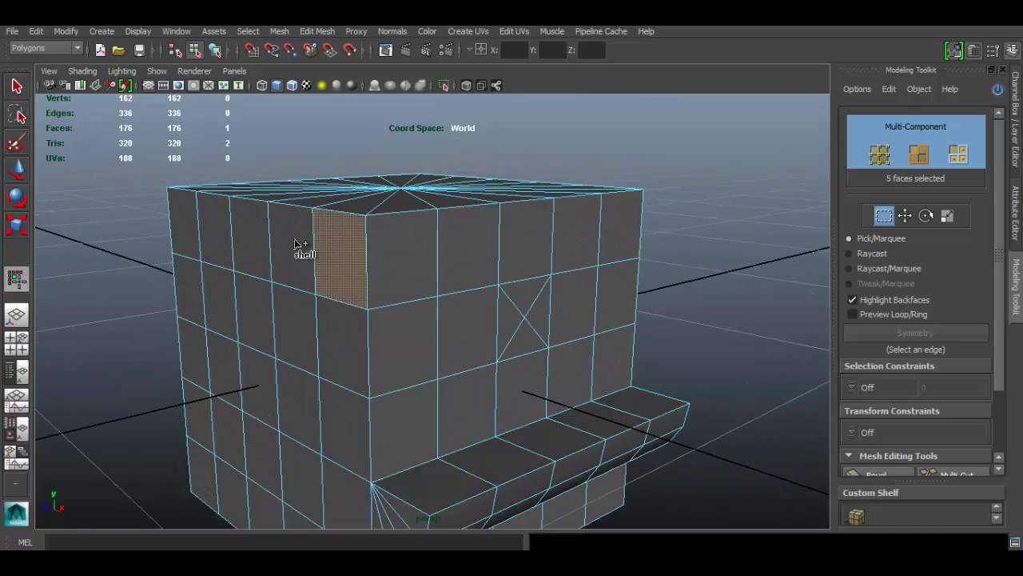
pyautogui.keyDown('ctrl'); pyautogui.keyDown('shift'); pyautogui.click(281, 239); pyautogui.keyUp('shift'); pyautogui.keyUp('ctrl')
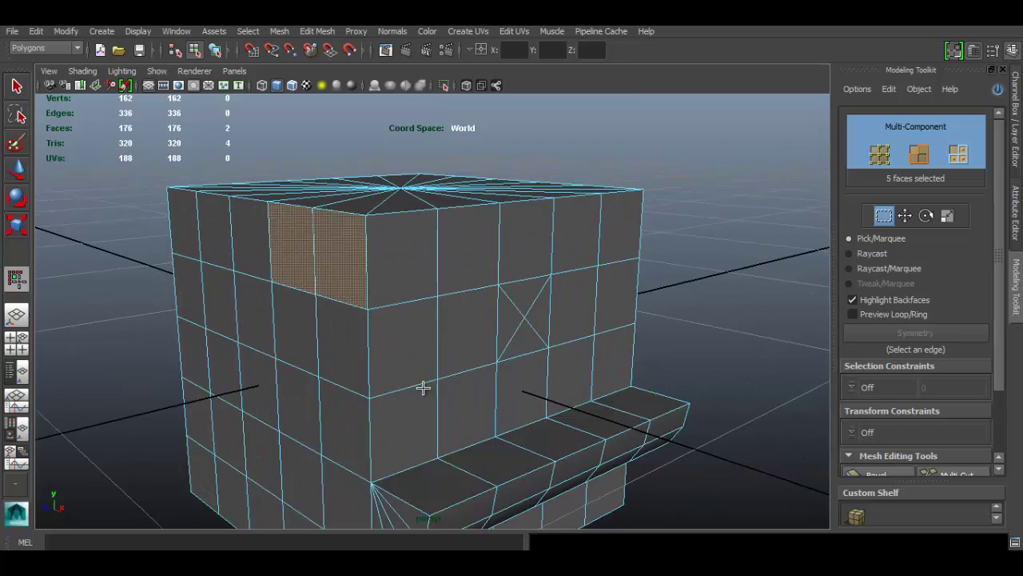
# Step: Select the four triangular faces that form the end cap of the wedged ledge
pyautogui.keyDown('alt'); pyautogui.moveTo(422, 386); pyautogui.dragTo(414, 320, button='middle'); pyautogui.keyUp('alt')
pyautogui.keyDown('alt'); pyautogui.moveTo(308, 315); pyautogui.dragTo(438, 315, button='right'); pyautogui.keyUp('alt')
pyautogui.click(395, 294)
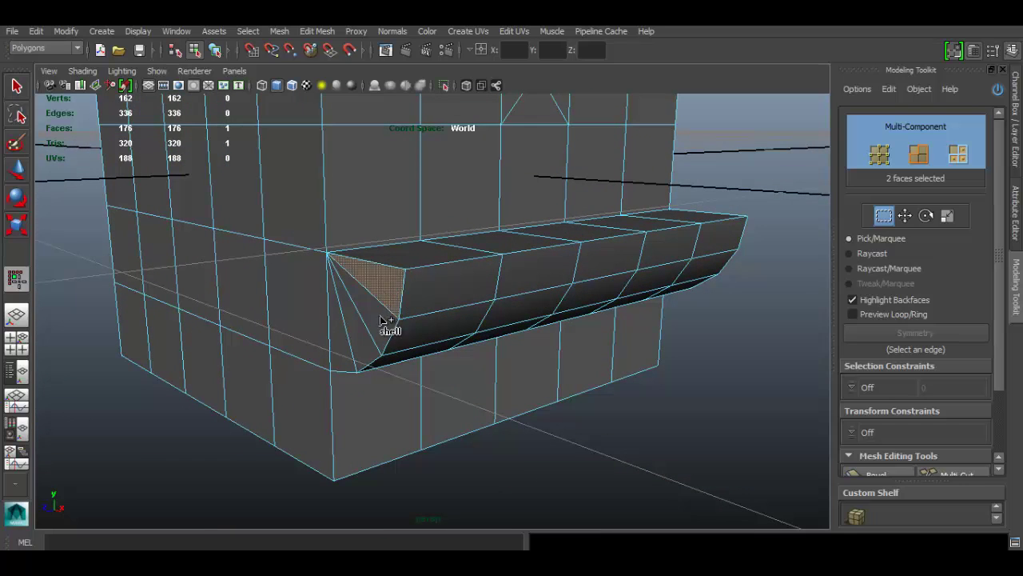
pyautogui.keyDown('ctrl'); pyautogui.keyDown('shift'); pyautogui.click(368, 334); pyautogui.keyUp('shift'); pyautogui.keyUp('ctrl')
pyautogui.keyDown('ctrl'); pyautogui.keyDown('shift'); pyautogui.click(351, 351); pyautogui.keyUp('shift'); pyautogui.keyUp('ctrl')
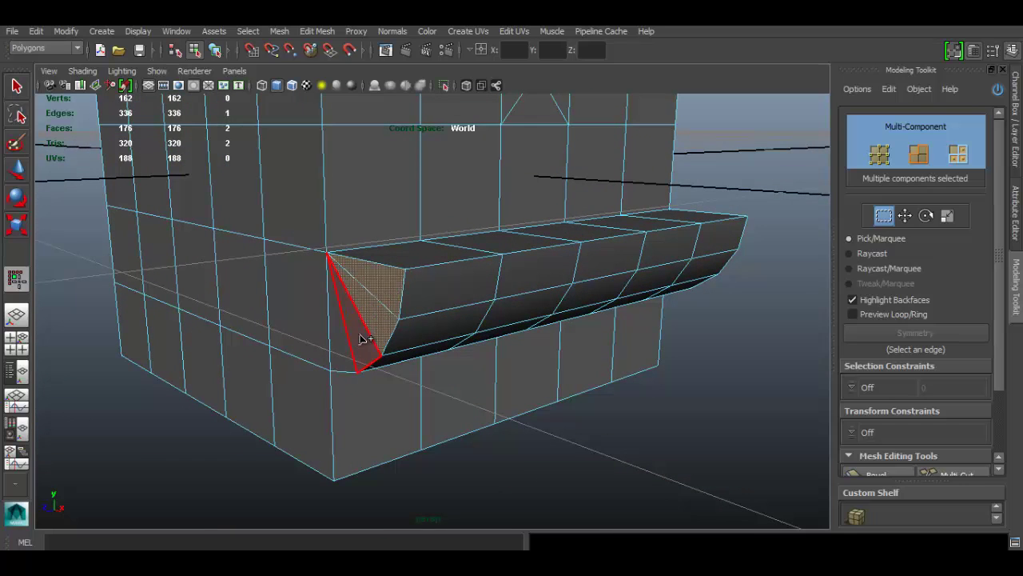
pyautogui.keyDown('shift'); pyautogui.click(361, 338); pyautogui.keyUp('shift')
pyautogui.keyDown('shift'); pyautogui.click(343, 349); pyautogui.keyUp('shift')
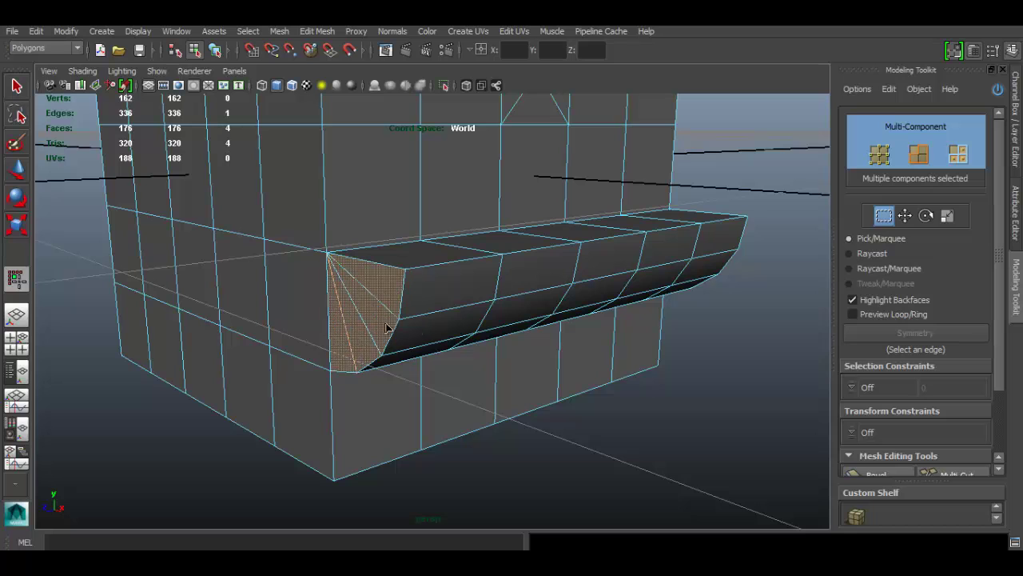
# Step: Remove the stray edge from the end-cap selection and add the cap's upper edge as the hinge
pyautogui.keyDown('alt'); pyautogui.moveTo(248, 323); pyautogui.dragTo(334, 320); pyautogui.keyUp('alt')
pyautogui.keyDown('alt'); pyautogui.moveTo(428, 318); pyautogui.dragTo(600, 353, button='right'); pyautogui.keyUp('alt')
pyautogui.keyDown('ctrl'); pyautogui.click(452, 320); pyautogui.keyUp('ctrl')
pyautogui.keyDown('alt'); pyautogui.moveTo(573, 272); pyautogui.dragTo(380, 292); pyautogui.keyUp('alt')
pyautogui.keyDown('shift'); pyautogui.click(352, 330); pyautogui.keyUp('shift')
# Step: Apply Wedge Face to the four end-cap faces and examine the rounded corner from several angles
pyautogui.click(315, 30)
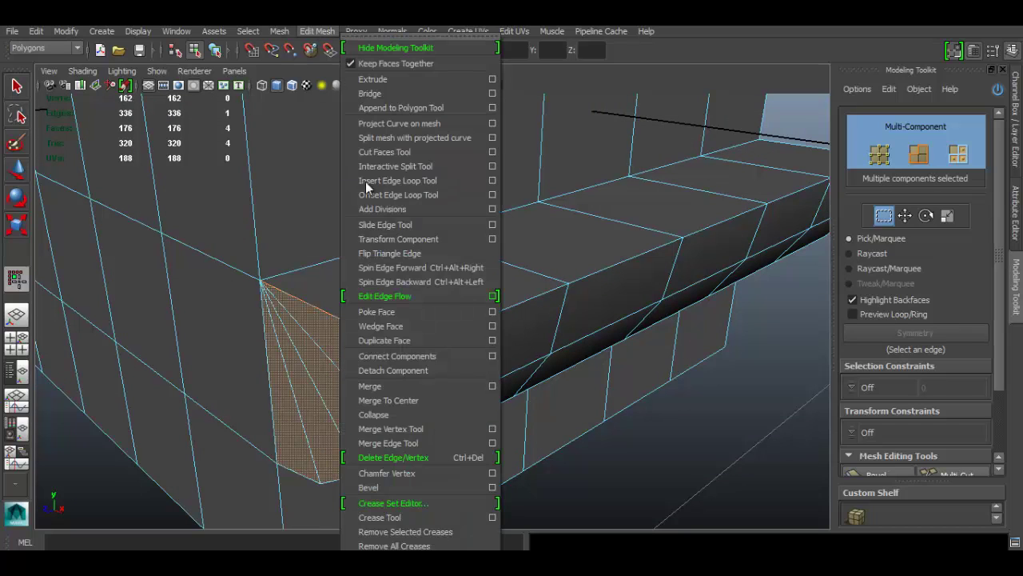
pyautogui.click(408, 326)
pyautogui.keyDown('alt'); pyautogui.moveTo(578, 343); pyautogui.dragTo(339, 285); pyautogui.keyUp('alt')
pyautogui.keyDown('alt'); pyautogui.moveTo(338, 285); pyautogui.dragTo(369, 326, button='right'); pyautogui.keyUp('alt')
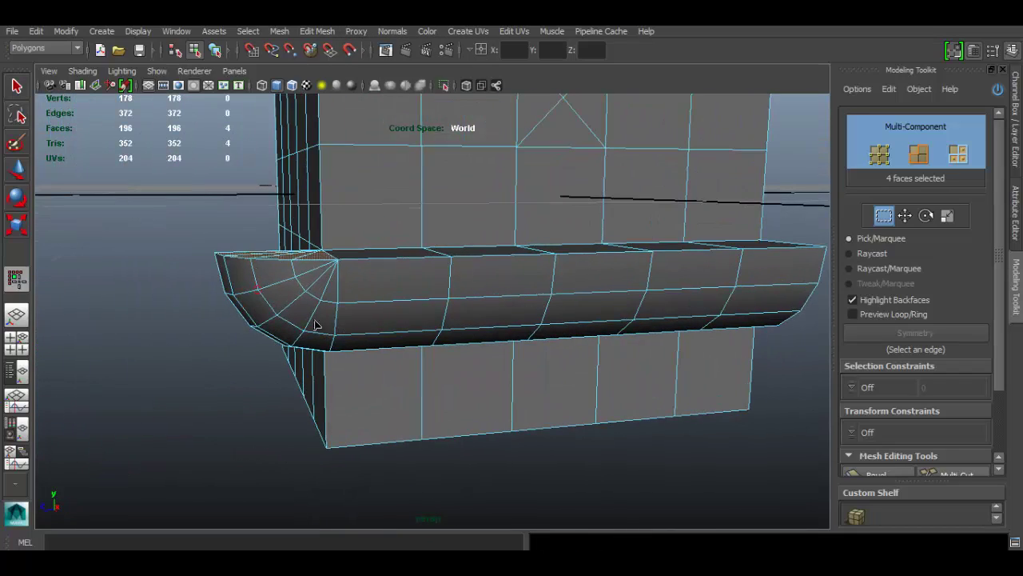
pyautogui.keyDown('alt'); pyautogui.moveTo(342, 308); pyautogui.dragTo(437, 298); pyautogui.keyUp('alt')
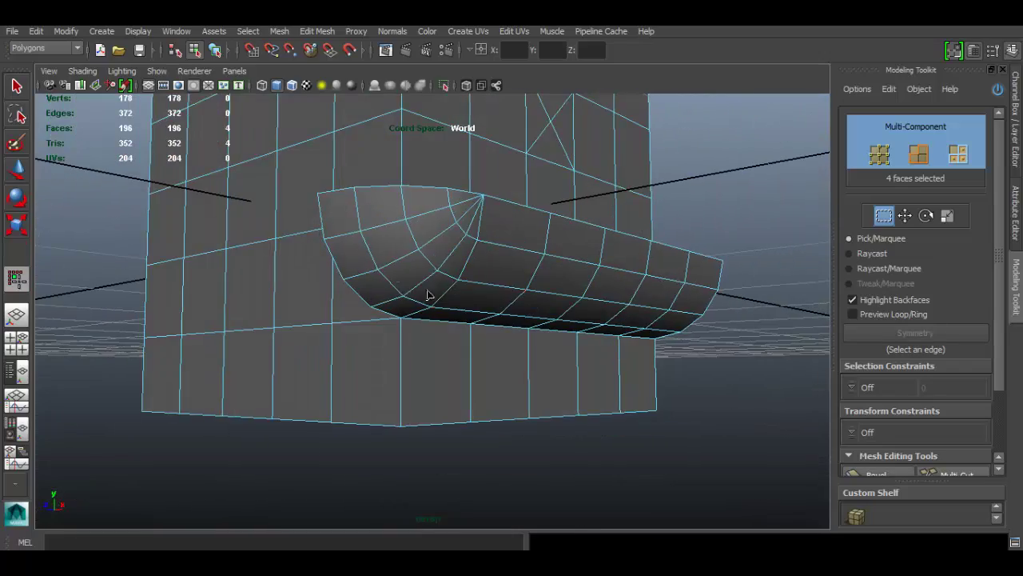
pyautogui.keyDown('alt'); pyautogui.moveTo(399, 250); pyautogui.dragTo(393, 294); pyautogui.keyUp('alt')
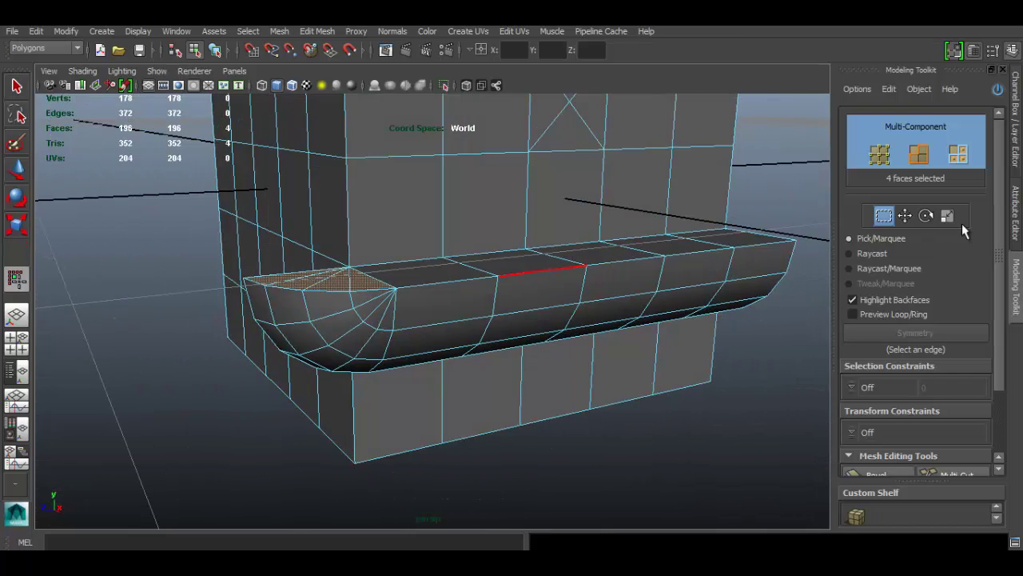
# Step: Increase the Divisions of the end-cap wedge, polyWedgeFace2, in its construction history
pyautogui.click(1018, 160)
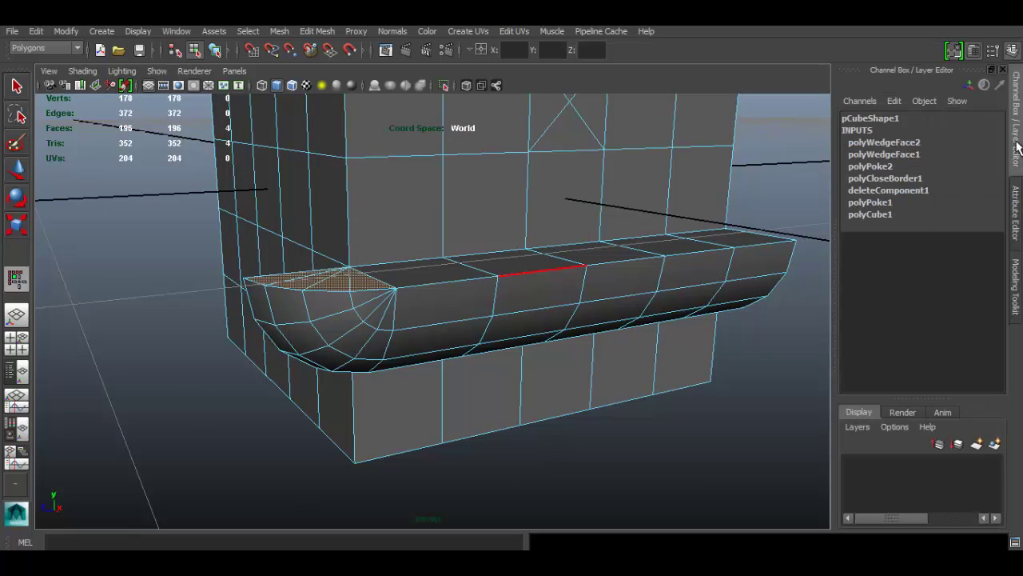
pyautogui.click(898, 144)
pyautogui.keyDown('alt'); pyautogui.moveTo(694, 194); pyautogui.dragTo(545, 224); pyautogui.keyUp('alt')
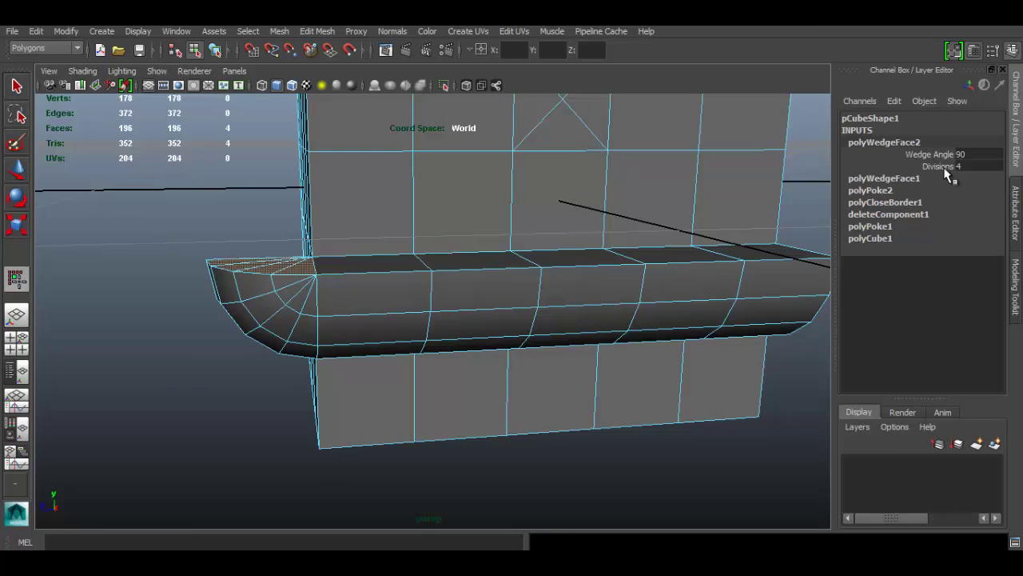
pyautogui.click(952, 168)
pyautogui.moveTo(486, 236); pyautogui.dragTo(530, 235, button='middle')
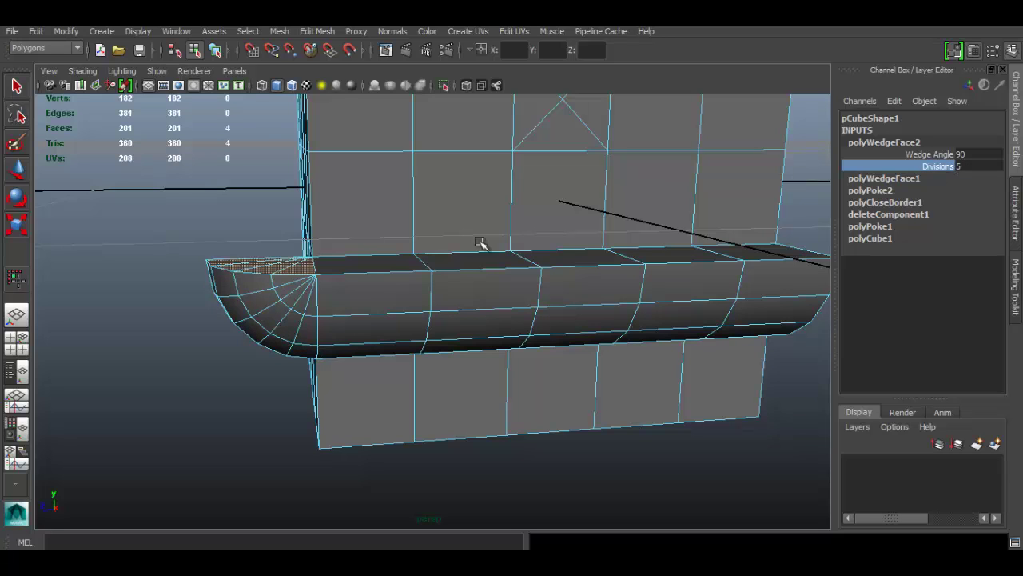
pyautogui.moveTo(365, 283); pyautogui.dragTo(432, 280, button='middle')
# Step: Try raising the Divisions of the earlier ledge wedge, polyWedgeFace1, to 9 and higher
pyautogui.click(924, 179)
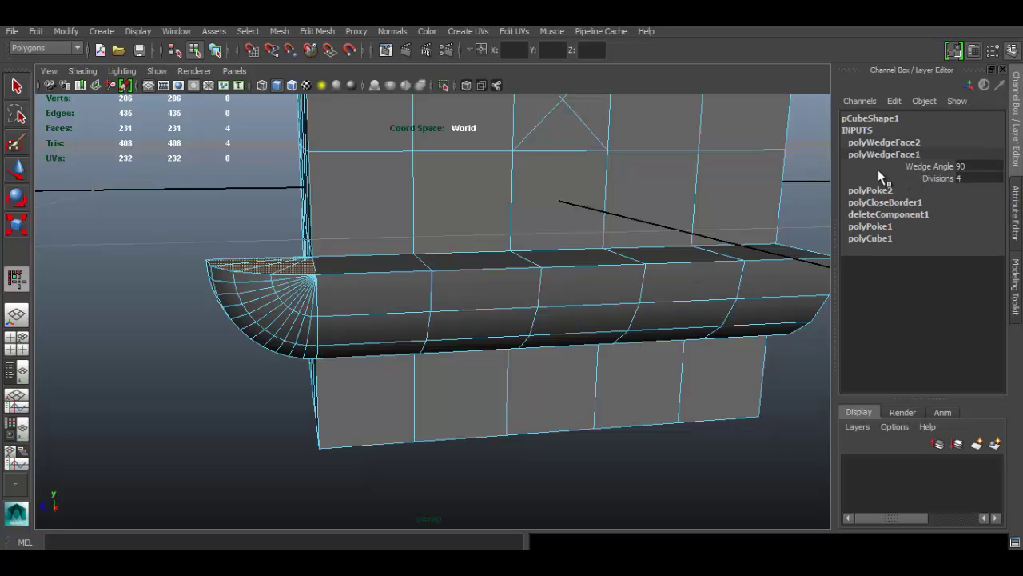
pyautogui.click(936, 179)
pyautogui.moveTo(644, 199); pyautogui.dragTo(682, 211, button='middle')
pyautogui.scroll(-3, 482, 238)
pyautogui.keyDown('alt'); pyautogui.moveTo(482, 237); pyautogui.dragTo(514, 247); pyautogui.keyUp('alt')
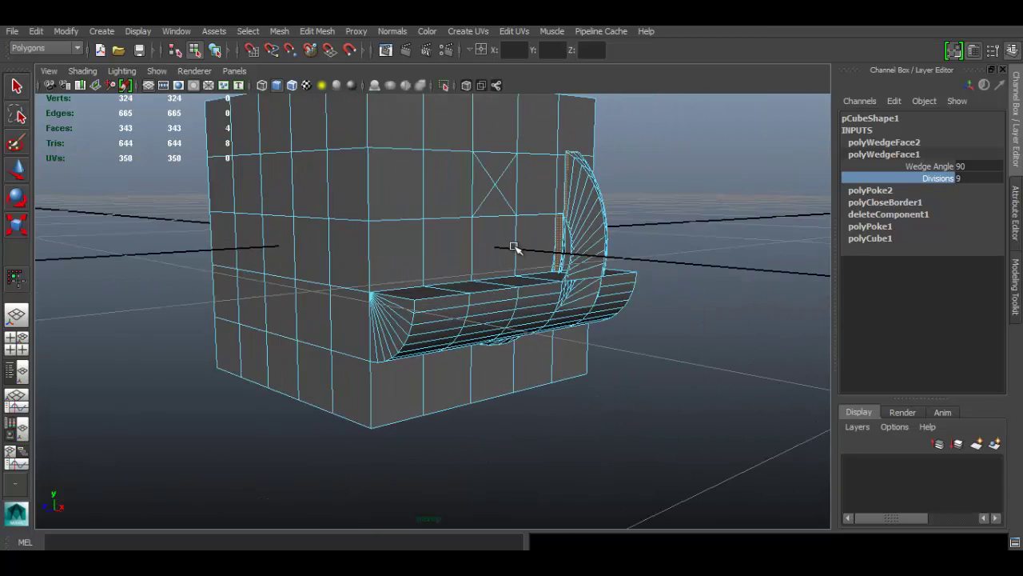
pyautogui.keyDown('alt'); pyautogui.moveTo(514, 247); pyautogui.dragTo(554, 274, button='right'); pyautogui.keyUp('alt')
pyautogui.moveTo(452, 297); pyautogui.dragTo(482, 302, button='middle')
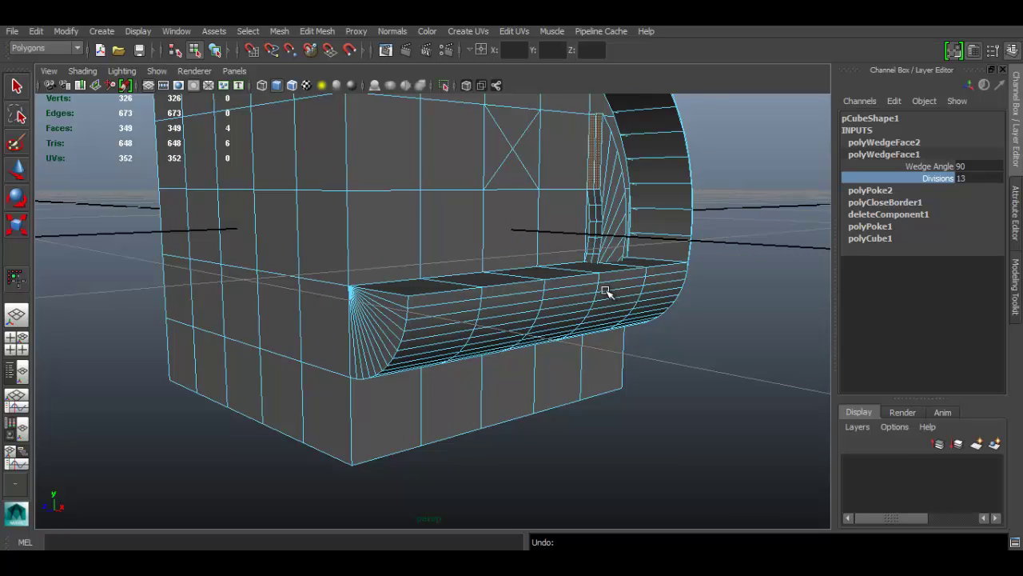
# Step: Undo the Divisions changes on both wedges and the Wedge Face operation on the end cap
pyautogui.hotkey('ctrl', 'z')
pyautogui.hotkey('ctrl', 'z')
pyautogui.keyDown('alt'); pyautogui.moveTo(480, 306); pyautogui.dragTo(497, 288); pyautogui.keyUp('alt')
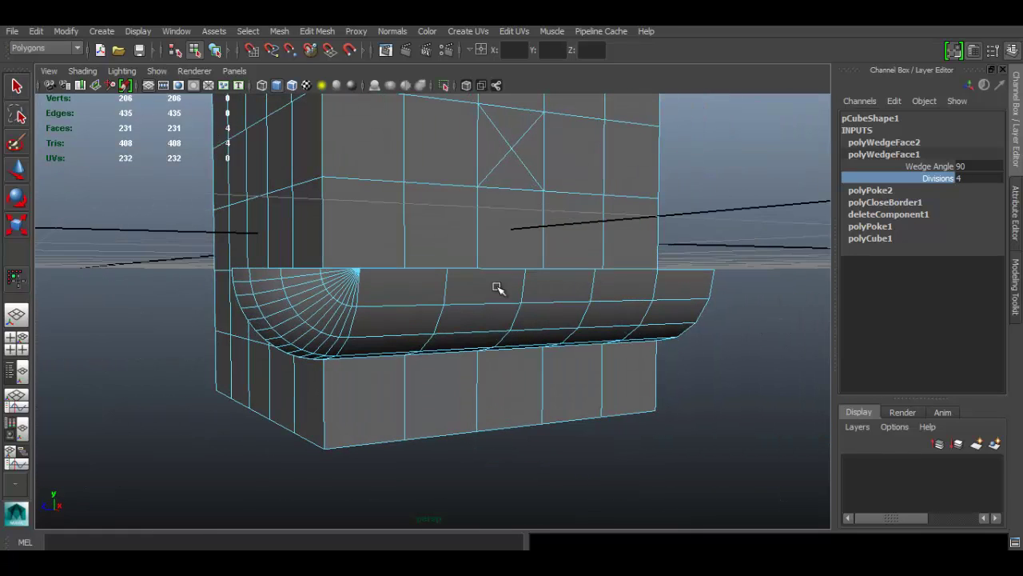
pyautogui.hotkey('ctrl', 'z')
pyautogui.hotkey('ctrl', 'z')
pyautogui.hotkey('ctrl', 'z')
pyautogui.hotkey('ctrl', 'z')
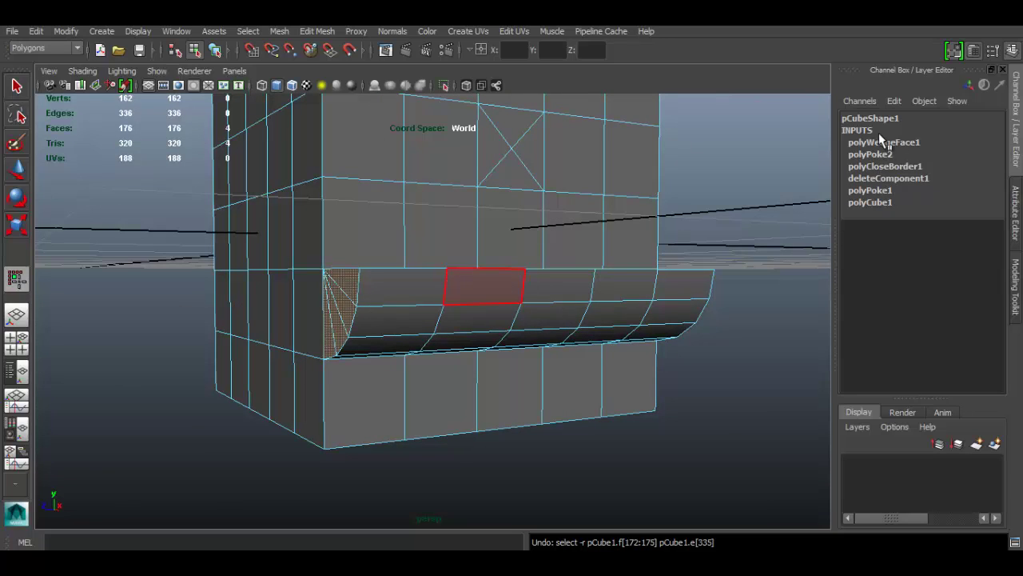
# Step: Increase the Divisions of polyWedgeFace1 to smooth the ledge's curve, and clear the face selection
pyautogui.click(885, 144)
pyautogui.click(939, 166)
pyautogui.moveTo(752, 224); pyautogui.dragTo(681, 262, button='middle')
pyautogui.keyDown('alt'); pyautogui.moveTo(681, 263); pyautogui.dragTo(400, 281); pyautogui.keyUp('alt')
pyautogui.moveTo(384, 299); pyautogui.dragTo(351, 294, button='middle')
pyautogui.keyDown('alt'); pyautogui.moveTo(351, 294); pyautogui.dragTo(470, 288); pyautogui.keyUp('alt')
pyautogui.moveTo(407, 216); pyautogui.dragTo(469, 196, button='right')
pyautogui.keyDown('alt'); pyautogui.moveTo(588, 302); pyautogui.dragTo(562, 286); pyautogui.keyUp('alt')
# Step: Select three adjacent faces in the second row from the top on the cube side next to the ledge
pyautogui.click(318, 31)
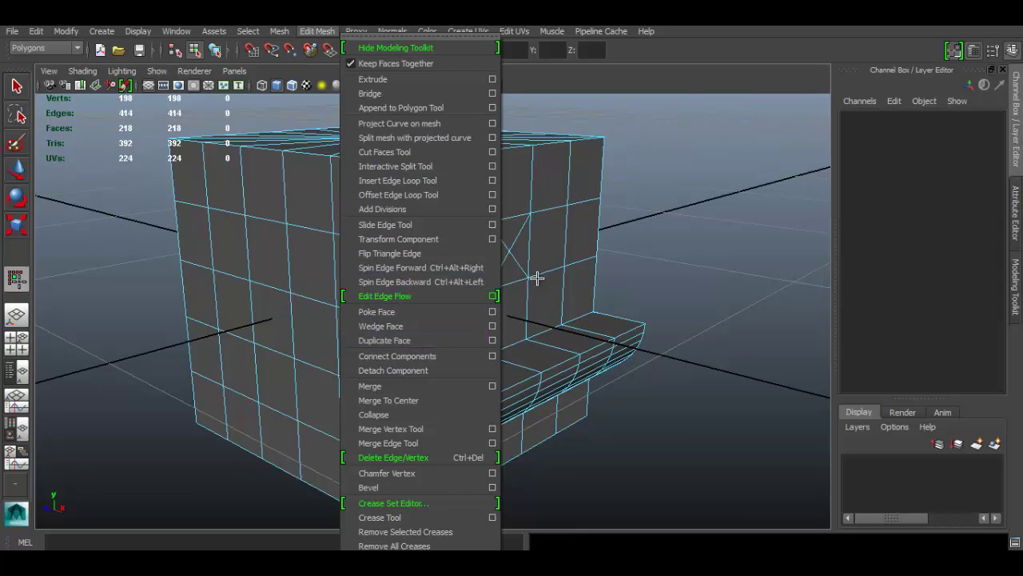
pyautogui.click(717, 45)
pyautogui.keyDown('alt'); pyautogui.moveTo(285, 274); pyautogui.dragTo(367, 279, button='middle'); pyautogui.keyUp('alt')
pyautogui.scroll(2, 418, 304)
pyautogui.moveTo(323, 215); pyautogui.dragTo(326, 250, button='right')
pyautogui.click(376, 257)
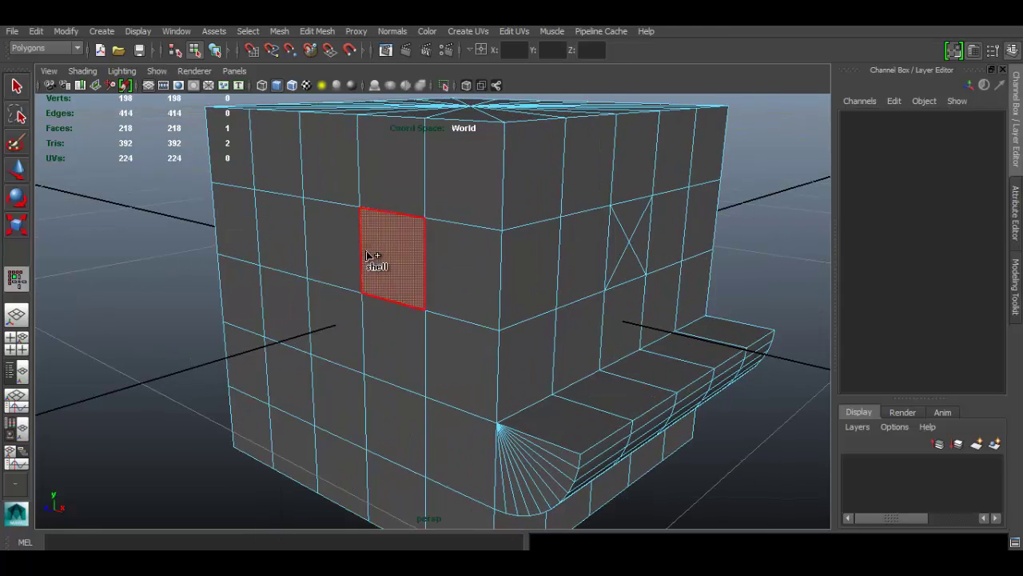
pyautogui.keyDown('shift'); pyautogui.click(331, 257); pyautogui.keyUp('shift')
pyautogui.keyDown('shift'); pyautogui.click(285, 241); pyautogui.keyUp('shift')
pyautogui.keyDown('alt'); pyautogui.moveTo(445, 241); pyautogui.dragTo(482, 246); pyautogui.keyUp('alt')
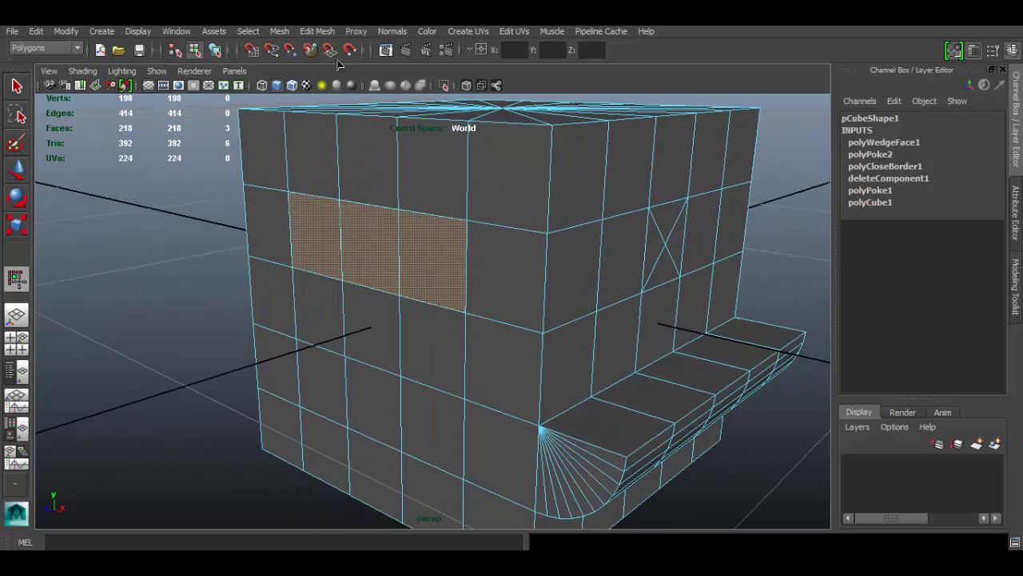
pyautogui.click(323, 33)
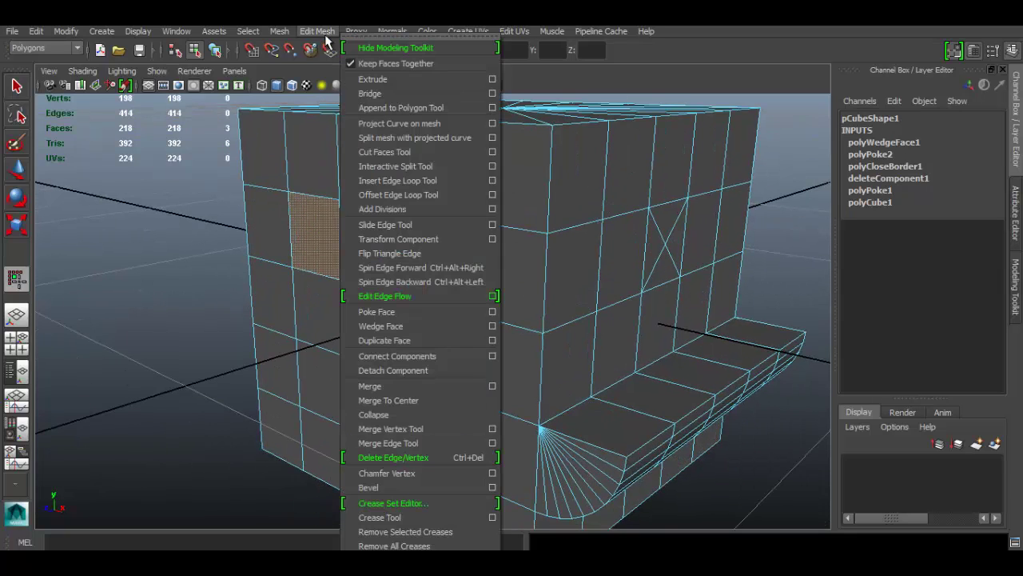
pyautogui.click(740, 140)
# Step: Select a block of six faces, two rows by three columns, on the curved surface of the ledge
pyautogui.keyDown('alt'); pyautogui.moveTo(722, 362); pyautogui.dragTo(571, 279); pyautogui.keyUp('alt')
pyautogui.click(567, 280)
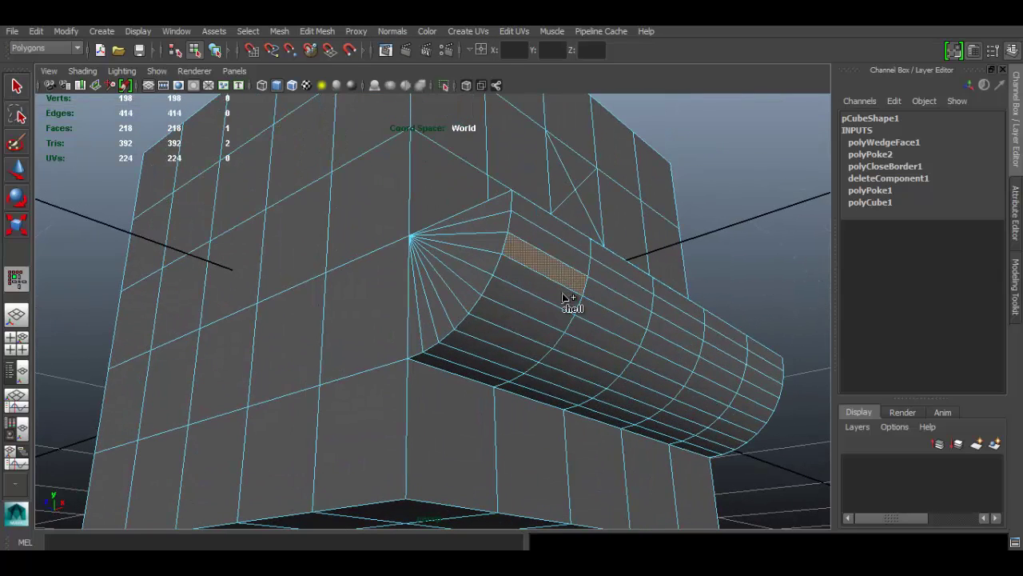
pyautogui.keyDown('shift'); pyautogui.click(600, 315); pyautogui.keyUp('shift')
pyautogui.keyDown('shift'); pyautogui.click(612, 305); pyautogui.keyUp('shift')
pyautogui.keyDown('shift'); pyautogui.click(665, 342); pyautogui.keyUp('shift')
pyautogui.keyDown('shift'); pyautogui.click(683, 344); pyautogui.keyUp('shift')
pyautogui.keyDown('alt'); pyautogui.moveTo(697, 379); pyautogui.dragTo(702, 350); pyautogui.keyUp('alt')
# Step: Apply Duplicate Face to the six selected ledge faces and view the duplicate with its manipulator up close
pyautogui.click(317, 31)
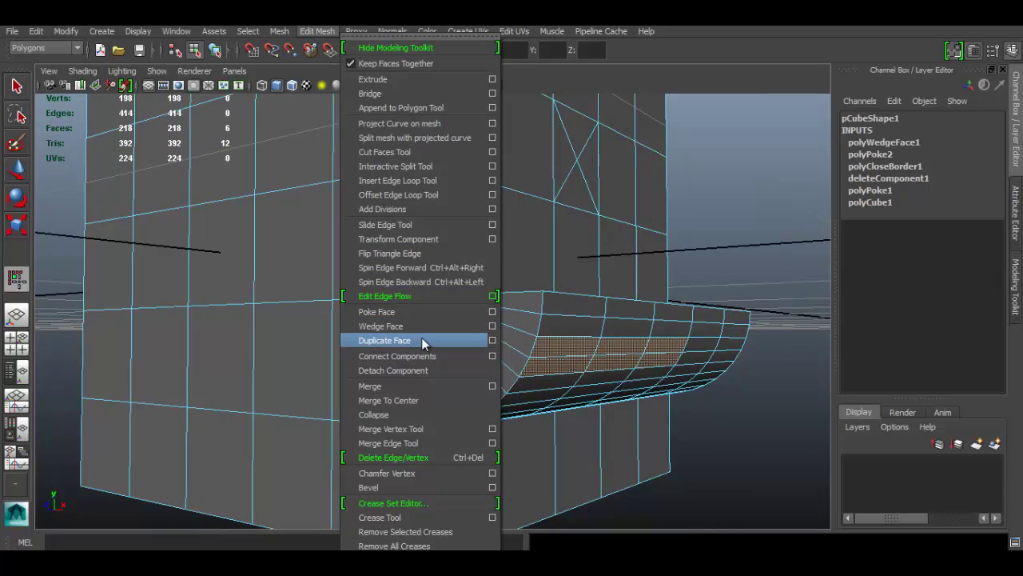
pyautogui.click(384, 340)
pyautogui.keyDown('alt'); pyautogui.moveTo(542, 277); pyautogui.dragTo(467, 234); pyautogui.keyUp('alt')
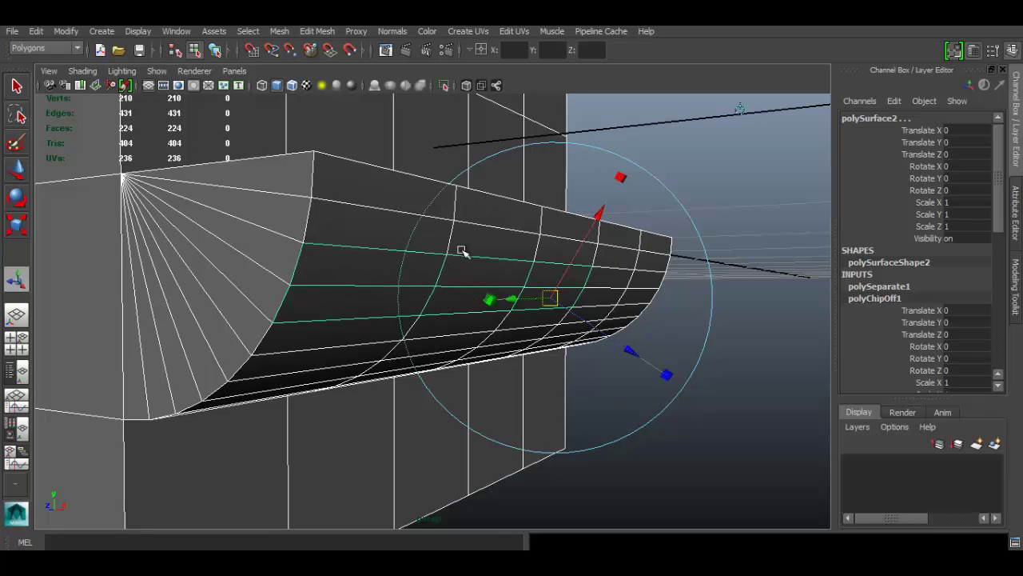
pyautogui.keyDown('alt'); pyautogui.moveTo(494, 267); pyautogui.dragTo(474, 277); pyautogui.keyUp('alt')
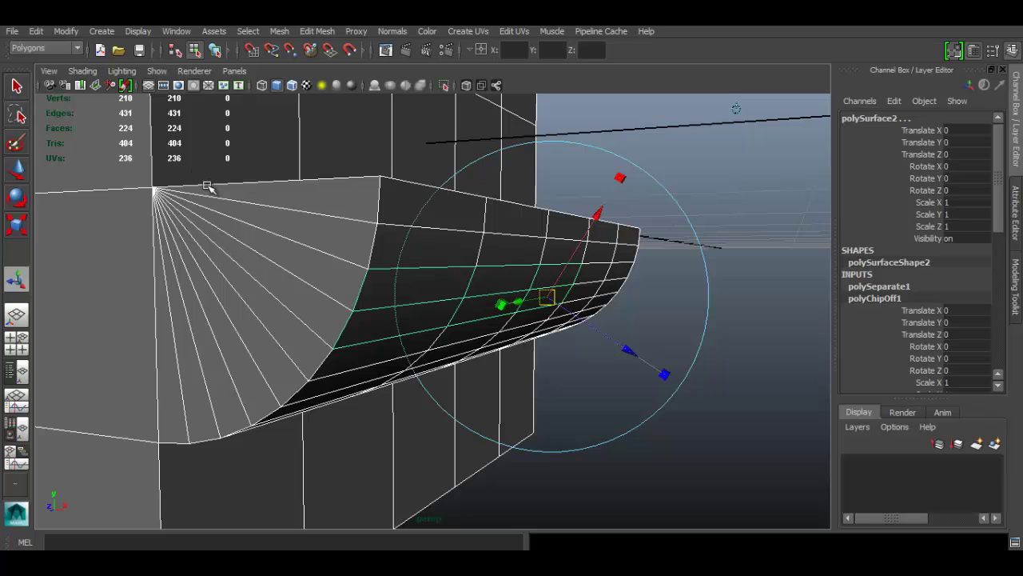
pyautogui.keyDown('alt'); pyautogui.moveTo(621, 306); pyautogui.dragTo(609, 306); pyautogui.keyUp('alt')
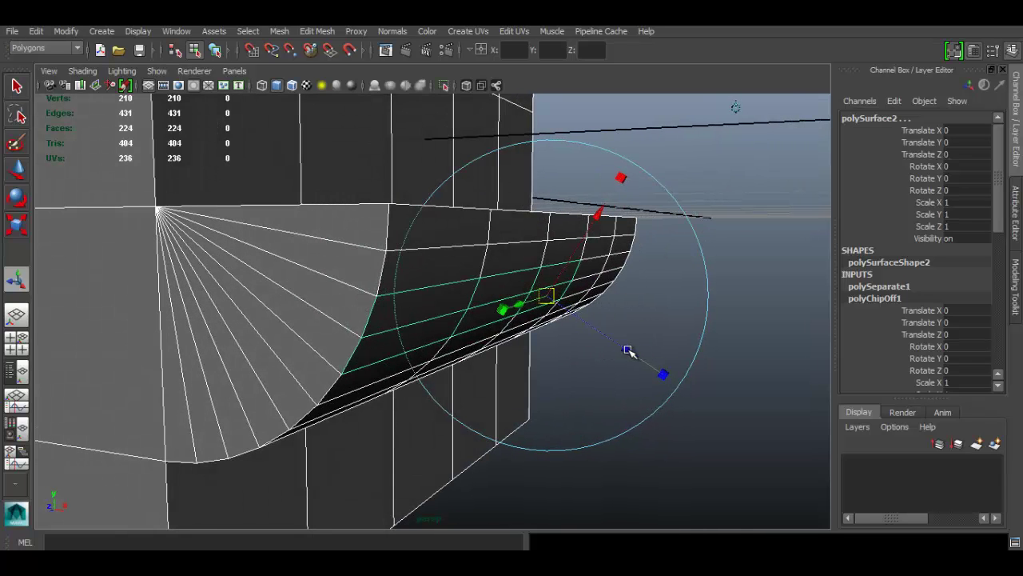
# Step: Pull the six duplicated faces outward from the ledge, return to object selection, and clear the selection
pyautogui.moveTo(629, 350); pyautogui.dragTo(655, 366)
pyautogui.moveTo(747, 120)
pyautogui.keyDown('alt'); pyautogui.mouseDown()
pyautogui.moveTo(766, 125)
pyautogui.moveTo(739, 108)
pyautogui.mouseUp(); pyautogui.keyUp('alt')
pyautogui.hotkey('ctrl', 'z')
pyautogui.moveTo(292, 237); pyautogui.dragTo(311, 212, button='right')
pyautogui.click(724, 359)
# Step: Select the whole cube mesh and move it along X to a Translate X of -0.074
pyautogui.keyDown('alt'); pyautogui.moveTo(563, 324); pyautogui.dragTo(375, 262); pyautogui.keyUp('alt')
pyautogui.click(375, 262)
pyautogui.keyDown('alt'); pyautogui.moveTo(456, 312); pyautogui.dragTo(486, 276); pyautogui.keyUp('alt')
pyautogui.press('w')
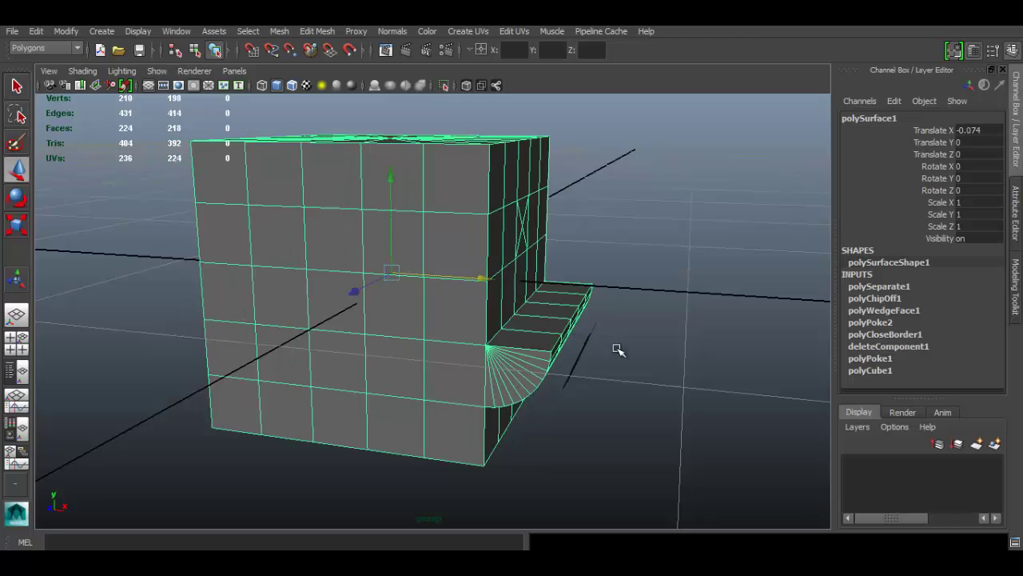
# Step: Examine the cube mesh and the duplicated patch on its curved ledge from several angles
pyautogui.keyDown('alt'); pyautogui.moveTo(580, 331); pyautogui.dragTo(589, 333); pyautogui.keyUp('alt')
pyautogui.keyDown('alt'); pyautogui.moveTo(589, 333); pyautogui.dragTo(745, 394, button='right'); pyautogui.keyUp('alt')
pyautogui.keyDown('alt'); pyautogui.moveTo(647, 355); pyautogui.dragTo(507, 326, button='middle'); pyautogui.keyUp('alt')
pyautogui.click(635, 359)
pyautogui.keyDown('alt'); pyautogui.moveTo(722, 398); pyautogui.dragTo(566, 359); pyautogui.keyUp('alt')
pyautogui.click(496, 343)
pyautogui.keyDown('alt'); pyautogui.moveTo(496, 343); pyautogui.dragTo(475, 390); pyautogui.keyUp('alt')
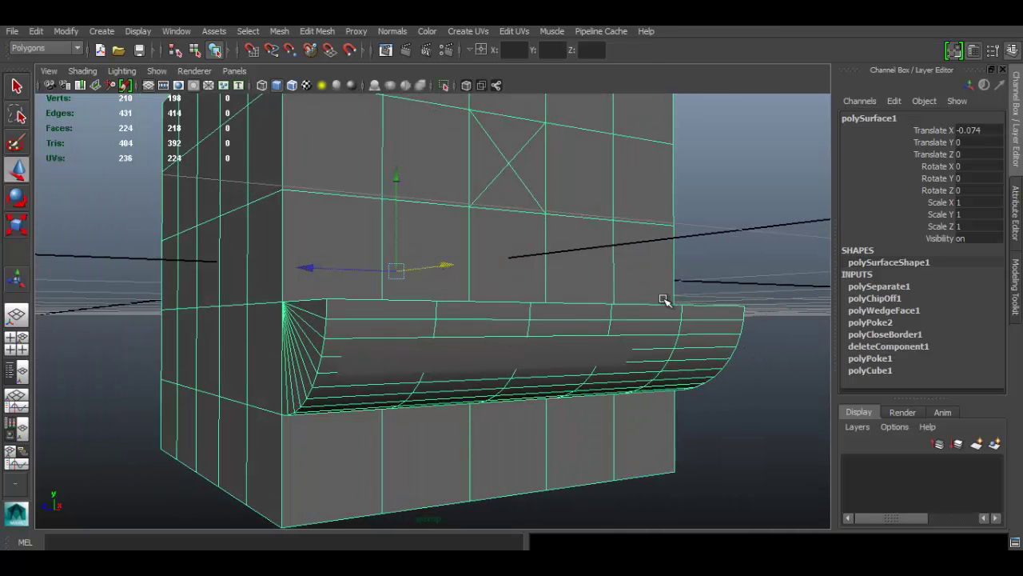
pyautogui.moveTo(538, 293)
pyautogui.keyDown('alt'); pyautogui.mouseDown(button='right')
pyautogui.moveTo(481, 286)
pyautogui.moveTo(520, 288)
pyautogui.mouseUp(button='right'); pyautogui.keyUp('alt')
pyautogui.keyDown('alt'); pyautogui.moveTo(577, 305); pyautogui.dragTo(652, 294); pyautogui.keyUp('alt')
pyautogui.moveTo(552, 352)
pyautogui.keyDown('alt'); pyautogui.mouseDown(button='right')
pyautogui.moveTo(600, 344)
pyautogui.moveTo(540, 358)
pyautogui.mouseUp(button='right'); pyautogui.keyUp('alt')
pyautogui.keyDown('alt'); pyautogui.moveTo(612, 359); pyautogui.dragTo(467, 319); pyautogui.keyUp('alt')
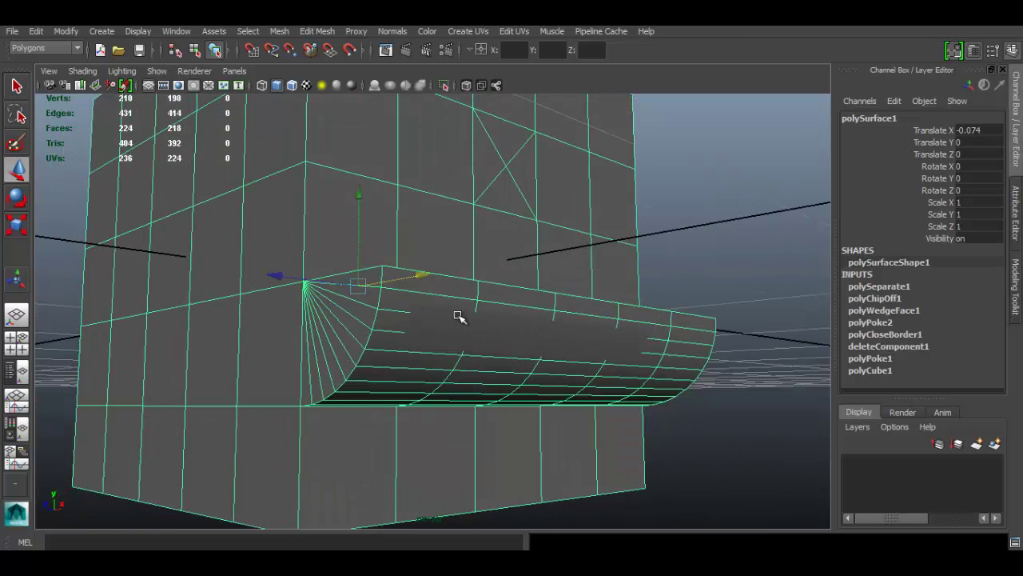
pyautogui.keyDown('alt'); pyautogui.moveTo(531, 351); pyautogui.dragTo(539, 339); pyautogui.keyUp('alt')
# Step: Select the duplicated face patch on the ledge as its own object and bring the whole cube into view
pyautogui.click(595, 362)
pyautogui.keyDown('alt'); pyautogui.moveTo(596, 380); pyautogui.dragTo(630, 389); pyautogui.keyUp('alt')
pyautogui.keyDown('alt'); pyautogui.moveTo(635, 383); pyautogui.dragTo(436, 295, button='right'); pyautogui.keyUp('alt')
pyautogui.keyDown('alt'); pyautogui.moveTo(436, 295); pyautogui.dragTo(487, 345, button='middle'); pyautogui.keyUp('alt')
pyautogui.keyDown('alt'); pyautogui.moveTo(580, 260); pyautogui.dragTo(559, 260); pyautogui.keyUp('alt')
pyautogui.keyDown('alt'); pyautogui.moveTo(520, 286); pyautogui.dragTo(508, 255, button='middle'); pyautogui.keyUp('alt')
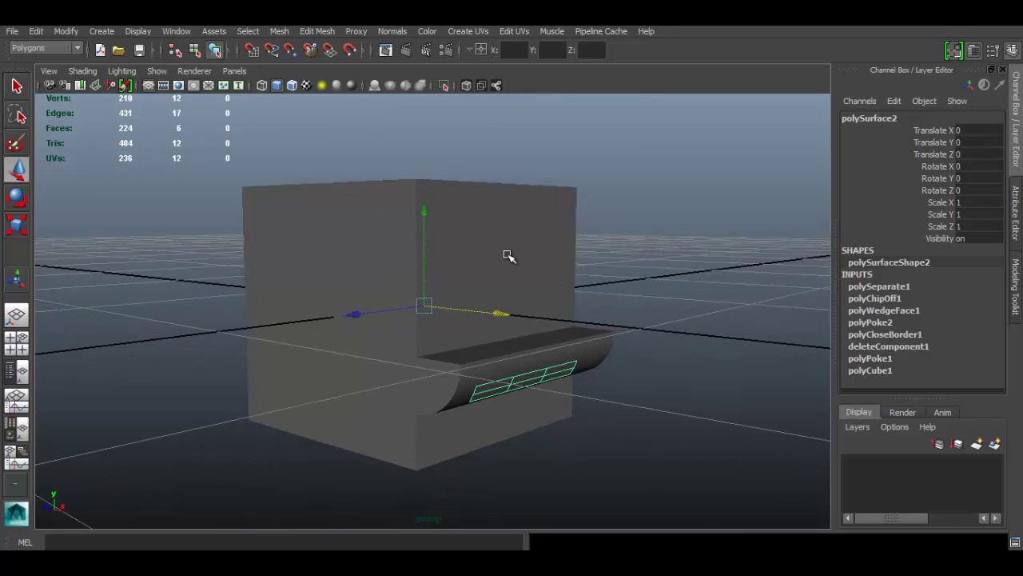
# Step: Select the cube mesh again and view one of its plain sides without the ledge
pyautogui.click(317, 32)
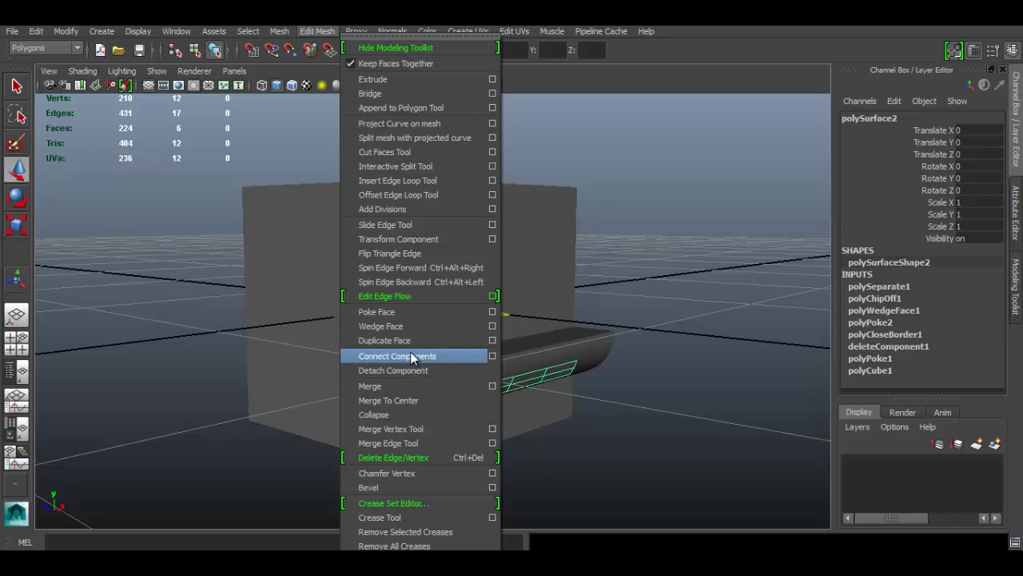
pyautogui.click(565, 213)
pyautogui.keyDown('alt'); pyautogui.moveTo(303, 263); pyautogui.dragTo(434, 284); pyautogui.keyUp('alt')
pyautogui.keyDown('alt'); pyautogui.moveTo(434, 285); pyautogui.dragTo(448, 308, button='middle'); pyautogui.keyUp('alt')
pyautogui.keyDown('alt'); pyautogui.moveTo(449, 309); pyautogui.dragTo(342, 274); pyautogui.keyUp('alt')
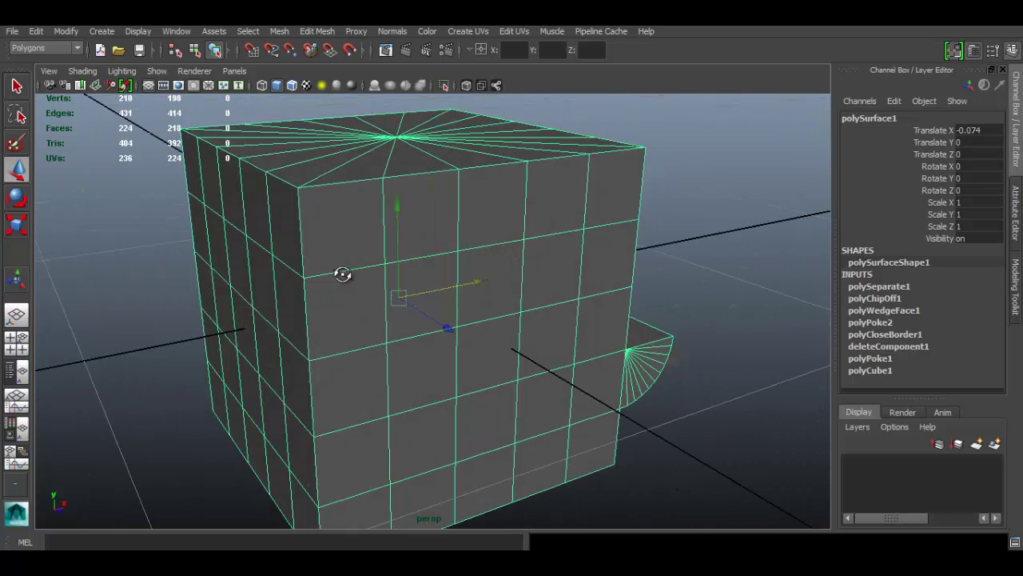
pyautogui.keyDown('alt'); pyautogui.moveTo(332, 245); pyautogui.dragTo(435, 237); pyautogui.keyUp('alt')
# Step: Select three stacked horizontal edges in the middle column of the plain side and join them with Connect Components
pyautogui.moveTo(292, 210); pyautogui.dragTo(298, 179, button='right')
pyautogui.click(302, 189)
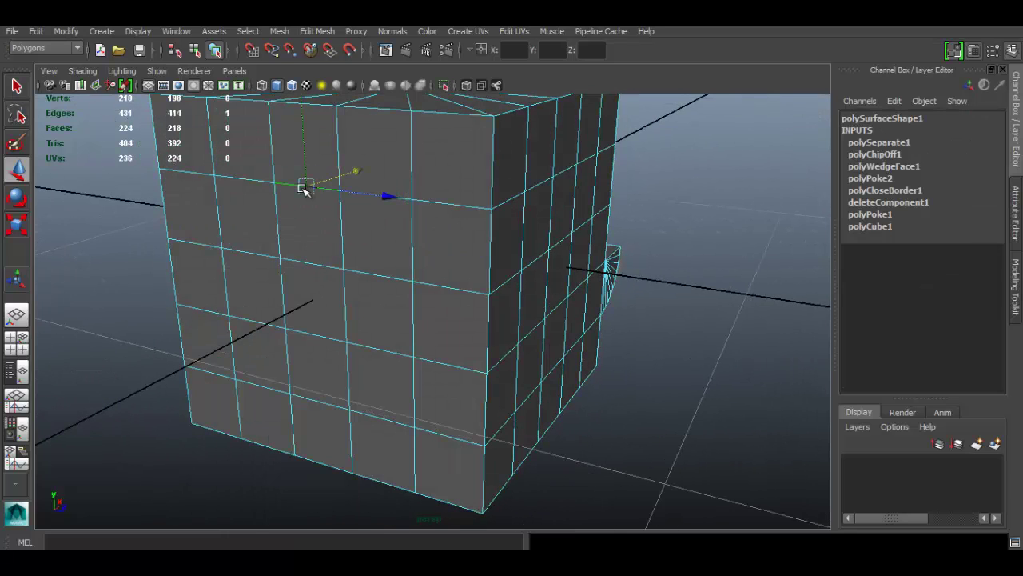
pyautogui.keyDown('shift'); pyautogui.click(319, 267); pyautogui.keyUp('shift')
pyautogui.keyDown('shift'); pyautogui.click(327, 339); pyautogui.keyUp('shift')
pyautogui.keyDown('alt'); pyautogui.moveTo(338, 283); pyautogui.dragTo(505, 237); pyautogui.keyUp('alt')
pyautogui.click(318, 30)
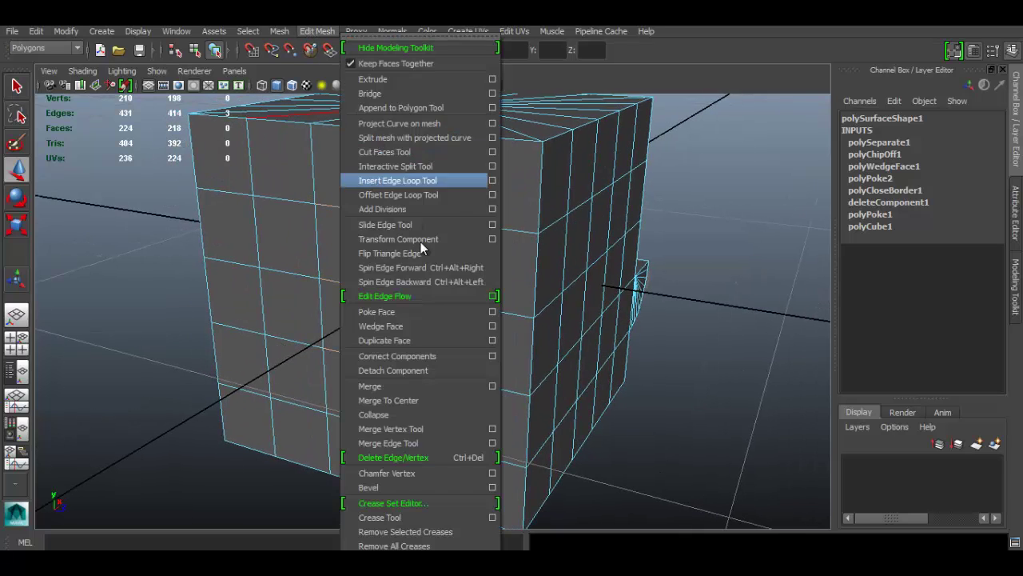
pyautogui.click(427, 356)
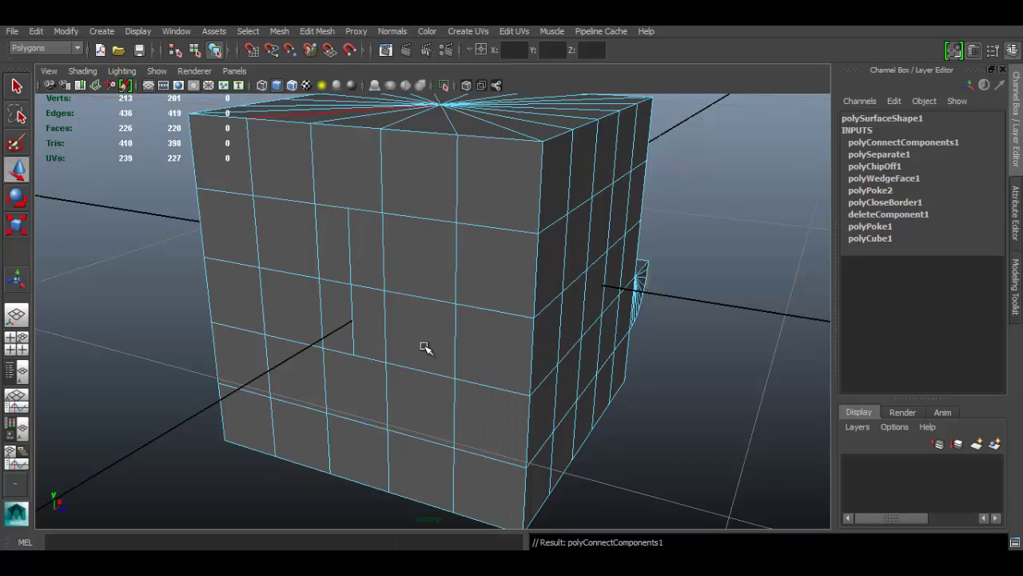
pyautogui.keyDown('alt'); pyautogui.moveTo(381, 269); pyautogui.dragTo(374, 224); pyautogui.keyUp('alt')
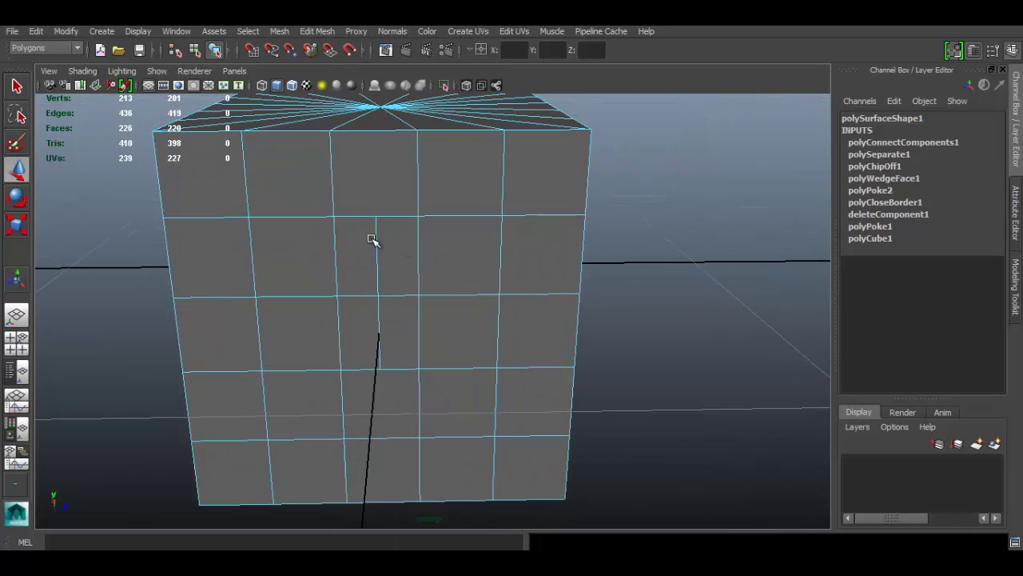
# Step: Select the two stacked faces in the second column, second and third rows, of the plain side
pyautogui.keyDown('alt'); pyautogui.moveTo(393, 274); pyautogui.dragTo(338, 238); pyautogui.keyUp('alt')
pyautogui.moveTo(295, 207); pyautogui.dragTo(312, 231, button='right')
pyautogui.click(312, 231)
pyautogui.keyDown('shift'); pyautogui.click(339, 312); pyautogui.keyUp('shift')
# Step: Try Connect Components on the two selected faces, repeating the command once, and undo the attempts
pyautogui.click(315, 32)
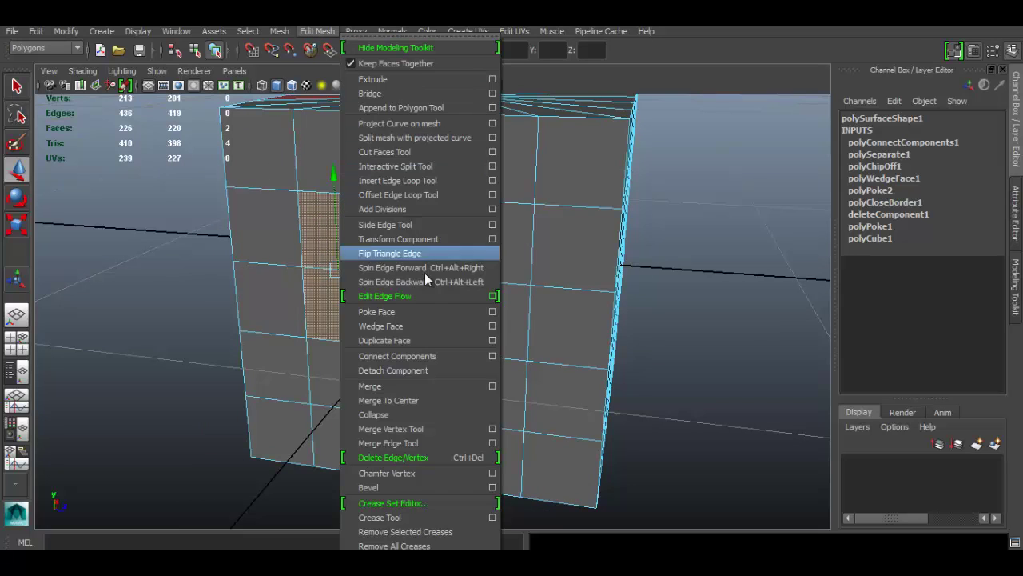
pyautogui.click(438, 354)
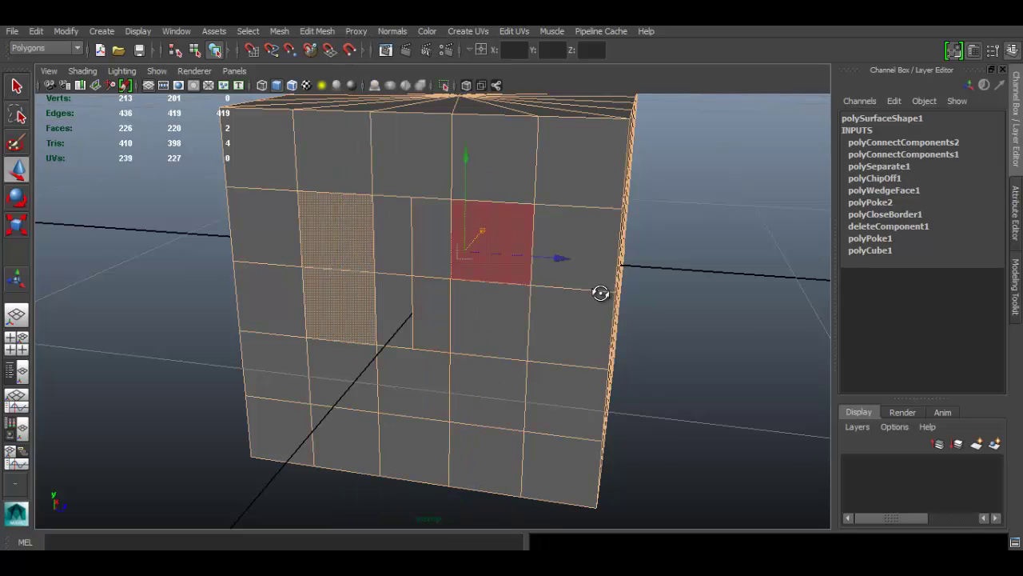
pyautogui.hotkey('ctrl', 'z')
pyautogui.press('g')
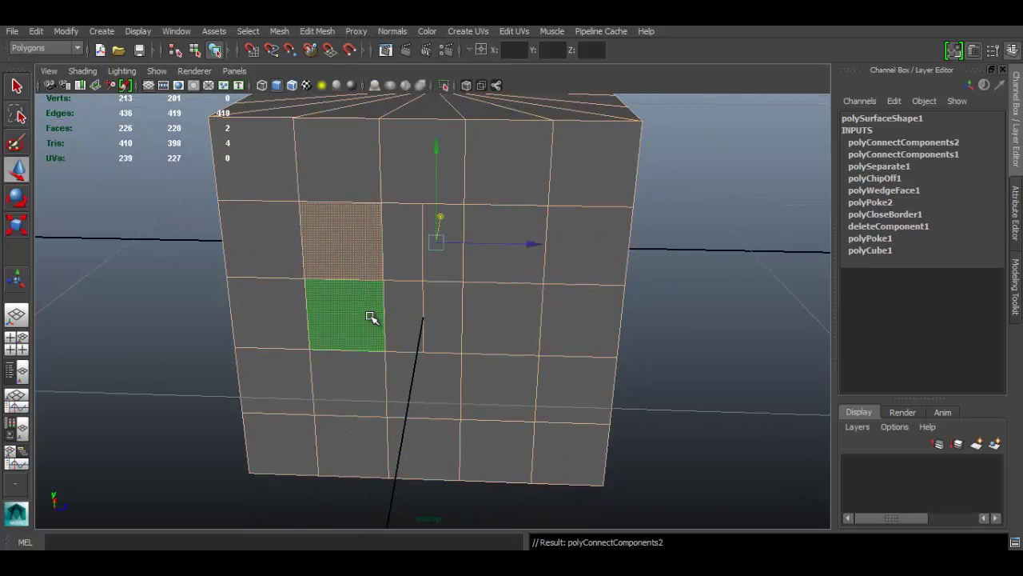
pyautogui.keyDown('alt'); pyautogui.moveTo(425, 320); pyautogui.dragTo(635, 343); pyautogui.keyUp('alt')
pyautogui.hotkey('ctrl', 'z')
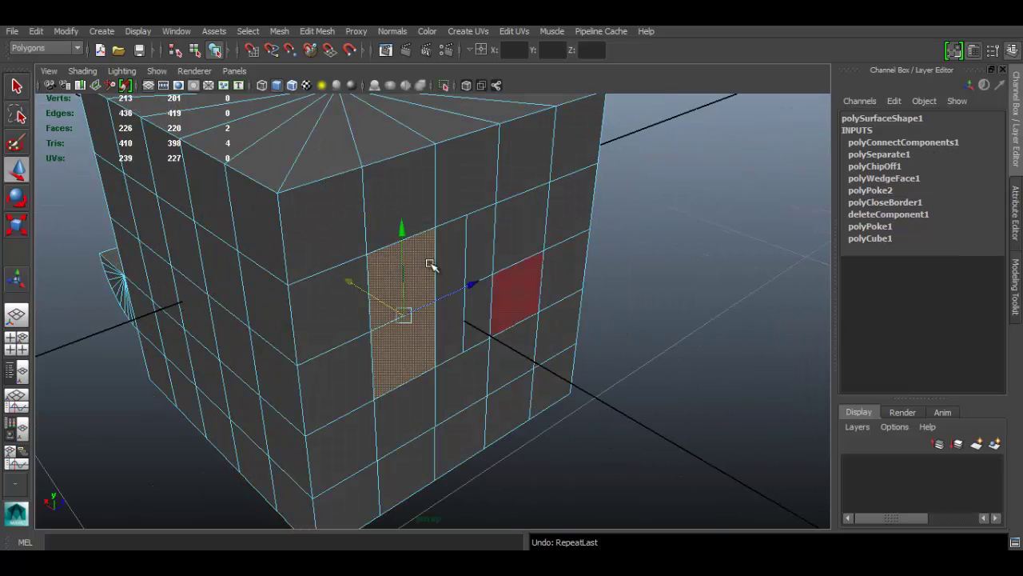
# Step: Add the top-row face of the same column to the selection and apply Connect Components to the three faces
pyautogui.keyDown('shift'); pyautogui.click(396, 188); pyautogui.keyUp('shift')
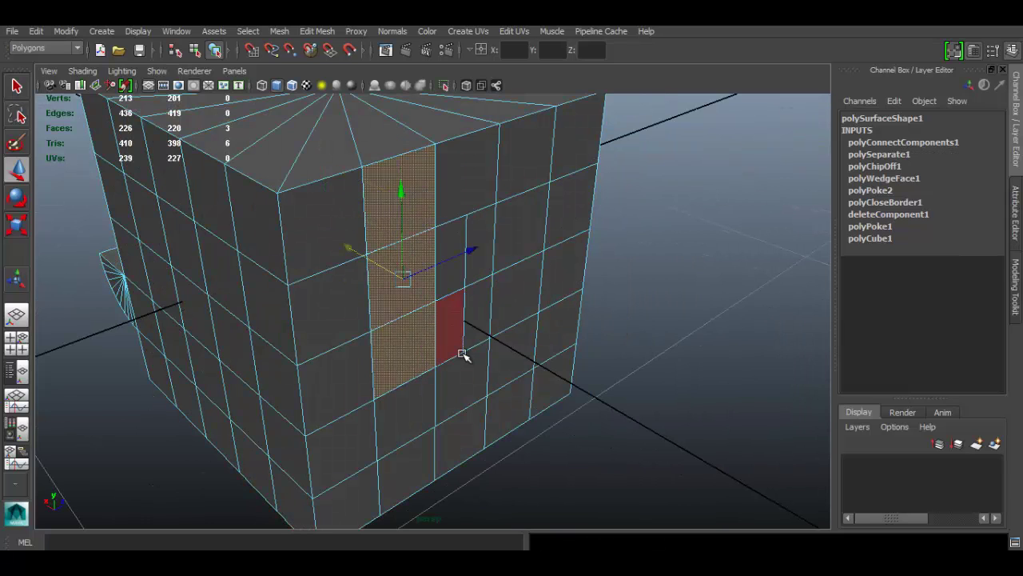
pyautogui.press('g')
pyautogui.keyDown('alt'); pyautogui.moveTo(618, 277); pyautogui.dragTo(416, 251); pyautogui.keyUp('alt')
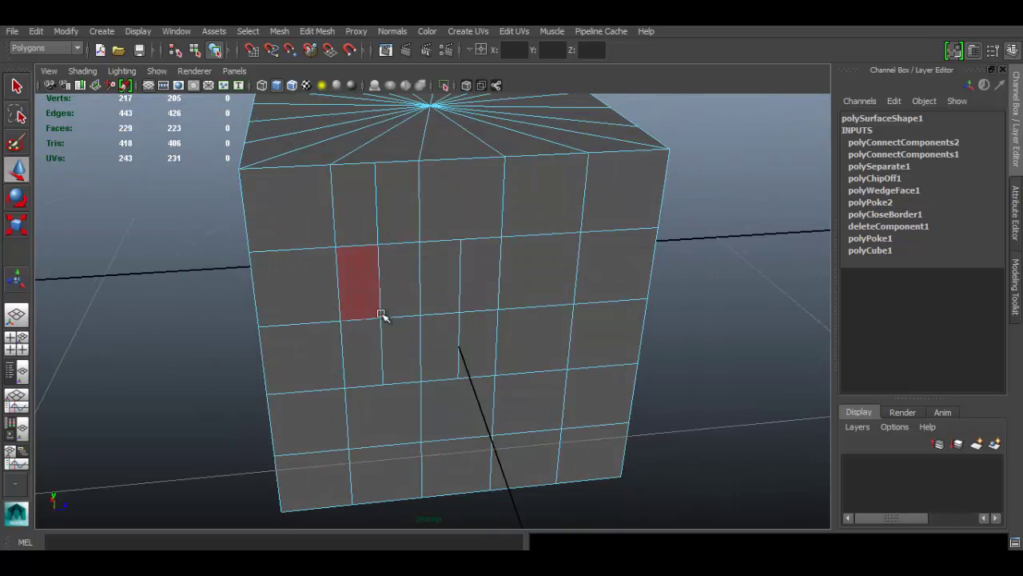
# Step: Connect the lower end vertex of the new edge line to the grid vertex diagonally below it with Connect Components
pyautogui.keyDown('alt'); pyautogui.moveTo(470, 337); pyautogui.dragTo(450, 247, button='middle'); pyautogui.keyUp('alt')
pyautogui.keyDown('alt'); pyautogui.moveTo(450, 247); pyautogui.dragTo(495, 324, button='right'); pyautogui.keyUp('alt')
pyautogui.moveTo(288, 224); pyautogui.dragTo(233, 215, button='right')
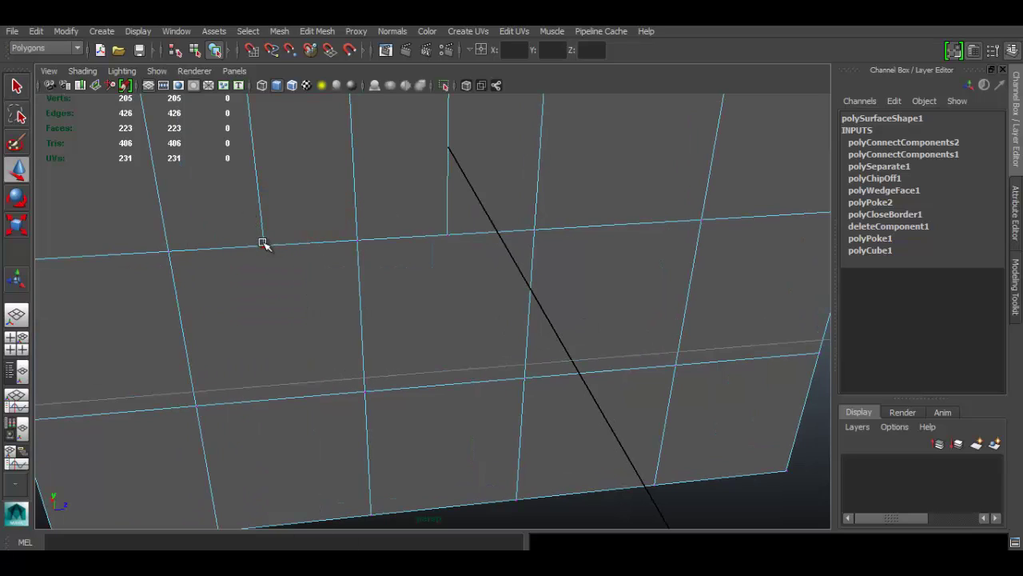
pyautogui.click(264, 244)
pyautogui.keyDown('shift'); pyautogui.click(364, 391); pyautogui.keyUp('shift')
pyautogui.click(306, 32)
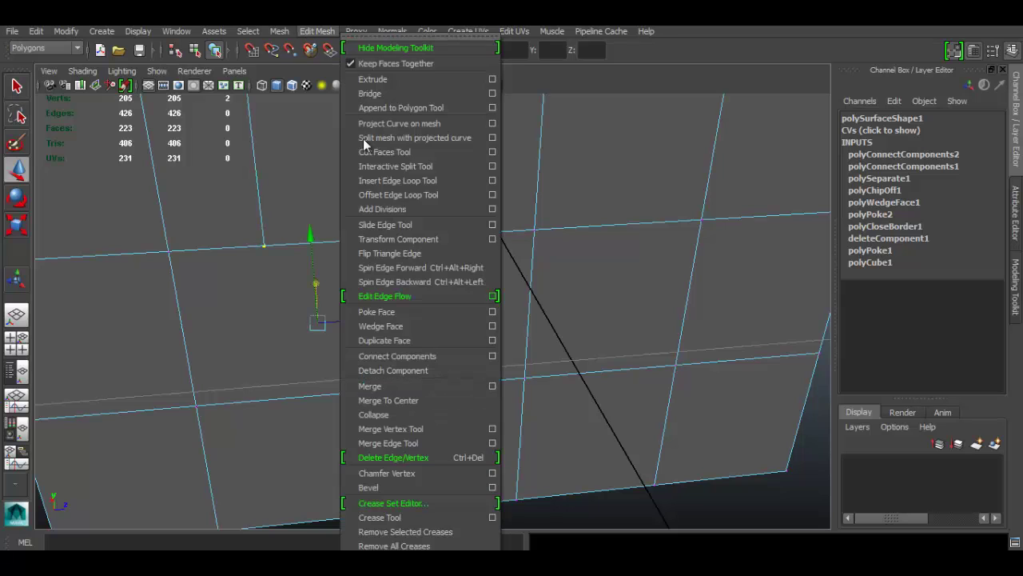
pyautogui.click(434, 354)
# Step: Examine the new connecting edges on the cube's plain side up close and from a distance
pyautogui.keyDown('alt'); pyautogui.moveTo(434, 354); pyautogui.dragTo(391, 239); pyautogui.keyUp('alt')
pyautogui.keyDown('alt'); pyautogui.moveTo(613, 238); pyautogui.dragTo(445, 231, button='right'); pyautogui.keyUp('alt')
pyautogui.keyDown('alt'); pyautogui.moveTo(445, 231); pyautogui.dragTo(418, 255); pyautogui.keyUp('alt')
pyautogui.keyDown('alt'); pyautogui.moveTo(418, 256); pyautogui.dragTo(612, 297, button='right'); pyautogui.keyUp('alt')
pyautogui.keyDown('alt'); pyautogui.moveTo(473, 232); pyautogui.dragTo(463, 217, button='right'); pyautogui.keyUp('alt')
pyautogui.keyDown('alt'); pyautogui.moveTo(463, 217); pyautogui.dragTo(479, 235, button='middle'); pyautogui.keyUp('alt')
pyautogui.keyDown('alt'); pyautogui.moveTo(479, 235); pyautogui.dragTo(447, 239); pyautogui.keyUp('alt')
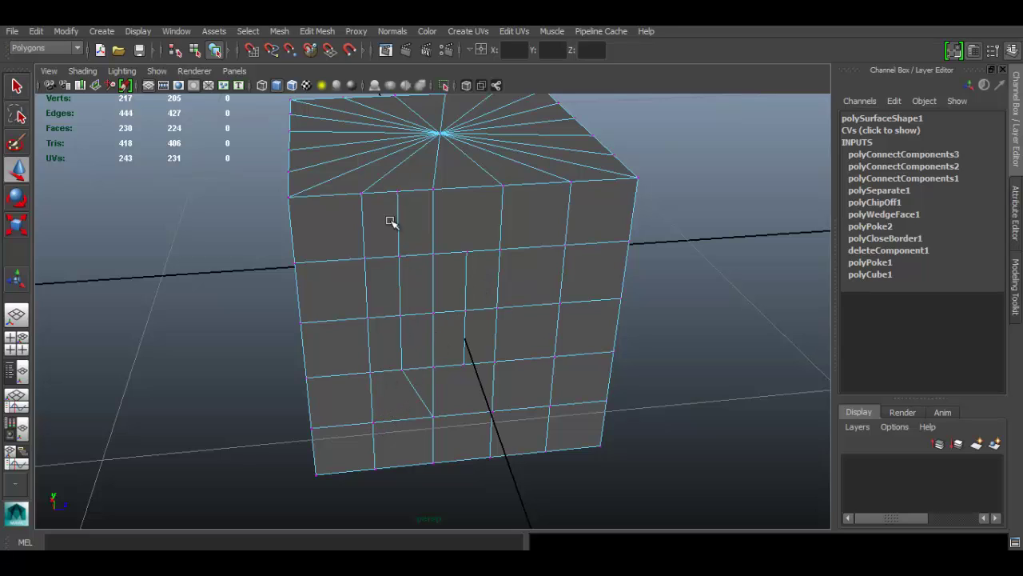
pyautogui.click(317, 31)
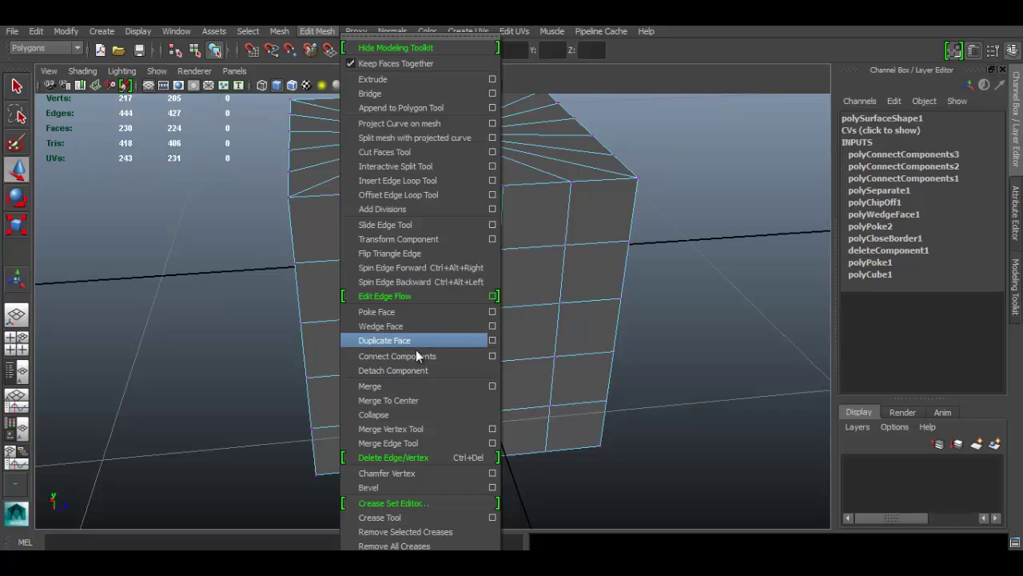
pyautogui.click(735, 55)
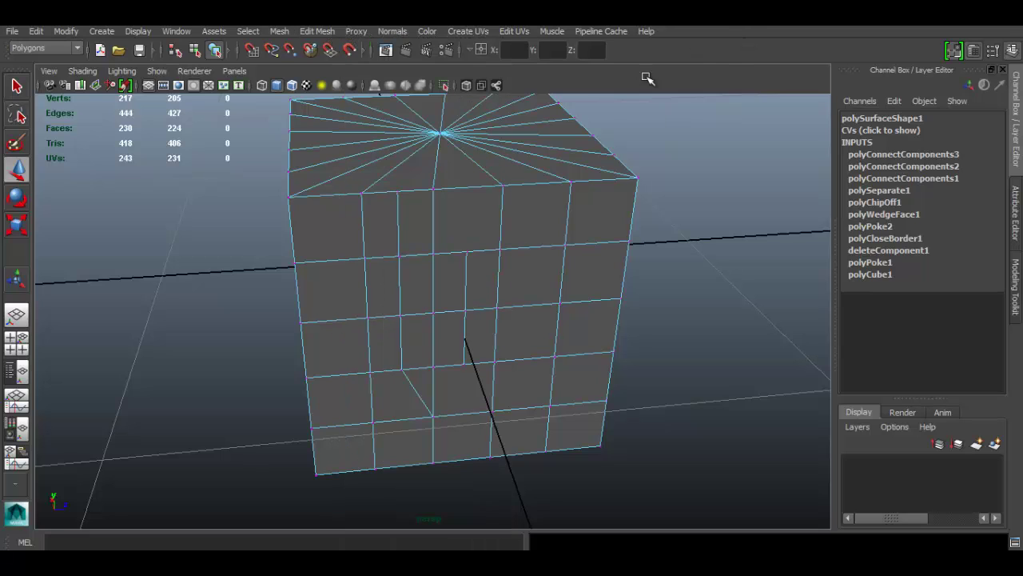
# Step: Select the complete horizontal edge loop around the cube just below its top row of faces, including the poked face's upper edge
pyautogui.rightClick(493, 206)
pyautogui.moveTo(486, 192); pyautogui.dragTo(487, 169, button='right')
pyautogui.keyDown('alt'); pyautogui.moveTo(488, 169); pyautogui.dragTo(541, 248); pyautogui.keyUp('alt')
pyautogui.doubleClick(424, 279)
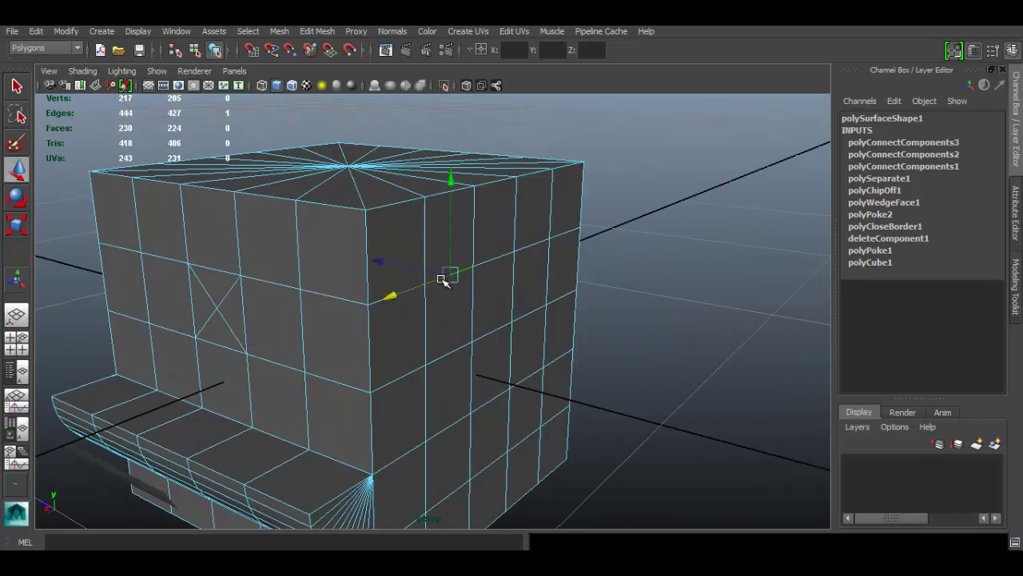
pyautogui.keyDown('alt'); pyautogui.moveTo(669, 292); pyautogui.dragTo(383, 297); pyautogui.keyUp('alt')
pyautogui.keyDown('shift'); pyautogui.doubleClick(484, 237); pyautogui.keyUp('shift')
pyautogui.keyDown('alt'); pyautogui.moveTo(711, 267); pyautogui.dragTo(404, 269); pyautogui.keyUp('alt')
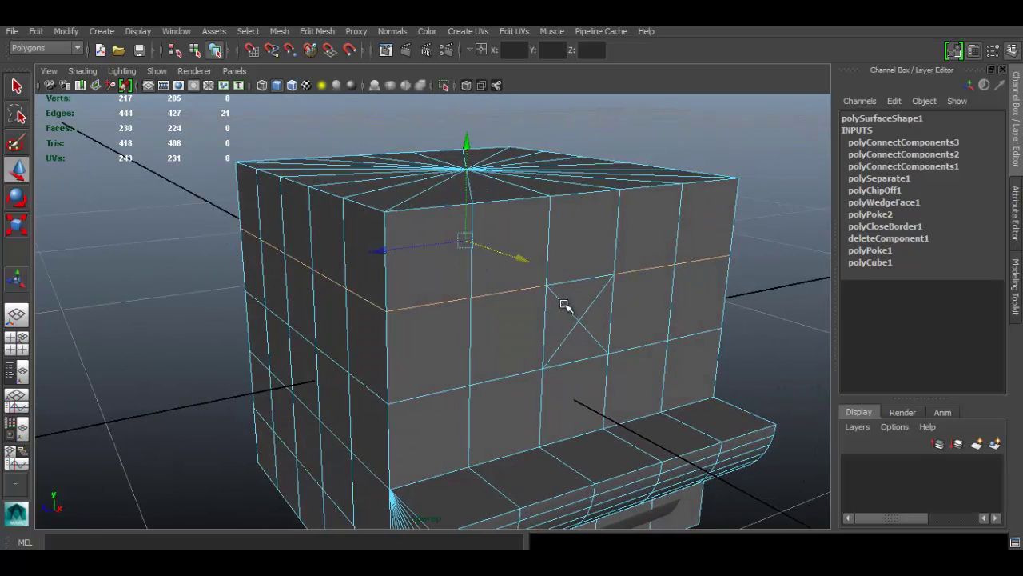
pyautogui.keyDown('shift'); pyautogui.click(578, 283); pyautogui.keyUp('shift')
# Step: Apply Detach Component to the selected edge loop around the cube
pyautogui.moveTo(508, 275)
pyautogui.keyDown('alt'); pyautogui.mouseDown()
pyautogui.moveTo(544, 271)
pyautogui.moveTo(518, 259)
pyautogui.mouseUp(); pyautogui.keyUp('alt')
pyautogui.click(318, 31)
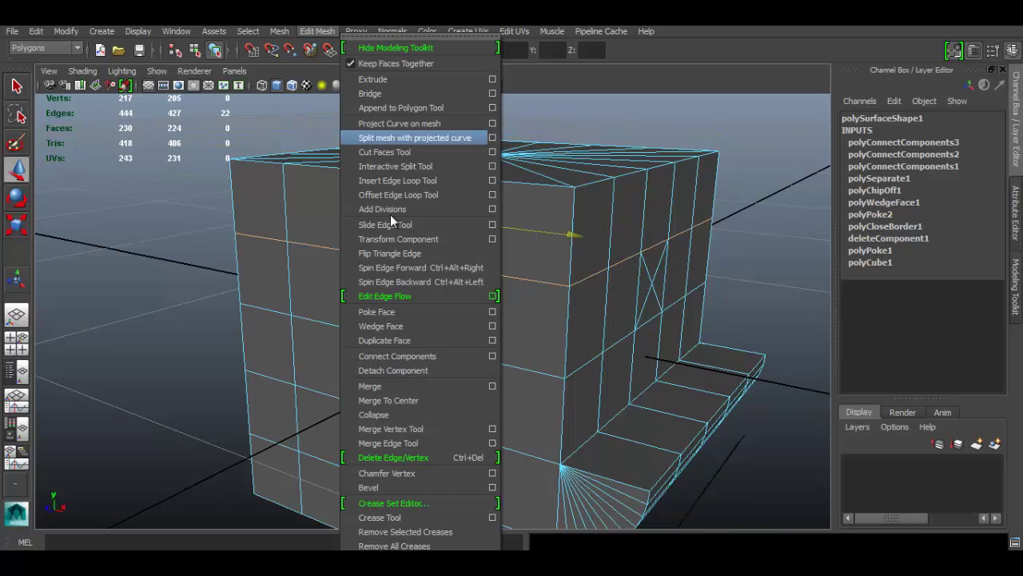
pyautogui.click(437, 370)
pyautogui.keyDown('alt'); pyautogui.moveTo(550, 293); pyautogui.dragTo(502, 235); pyautogui.keyUp('alt')
# Step: Select a top-row face at the cube's corner and raise it slightly to open a gap along the detached edges
pyautogui.moveTo(460, 183); pyautogui.dragTo(454, 220, button='right')
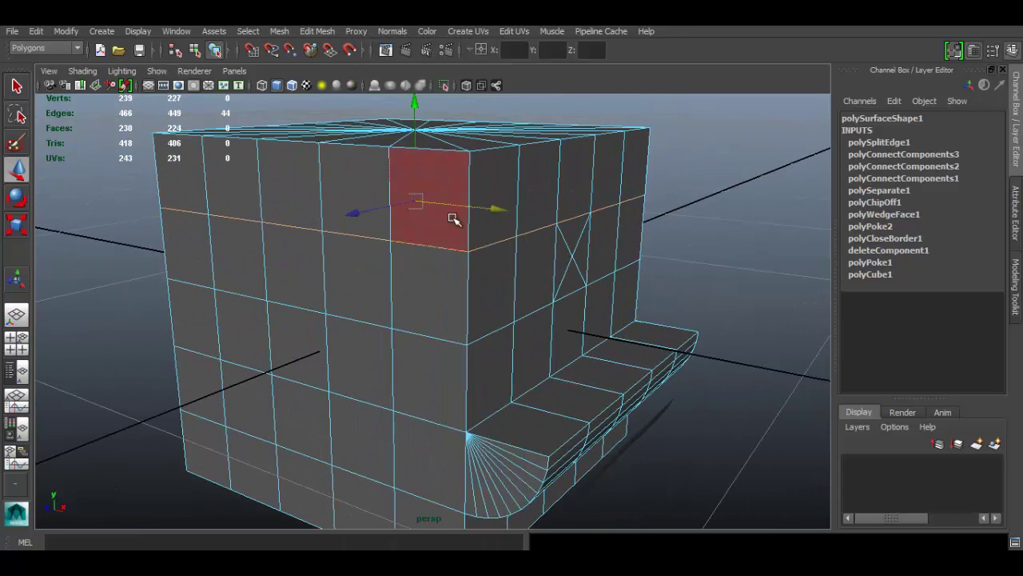
pyautogui.click(427, 201)
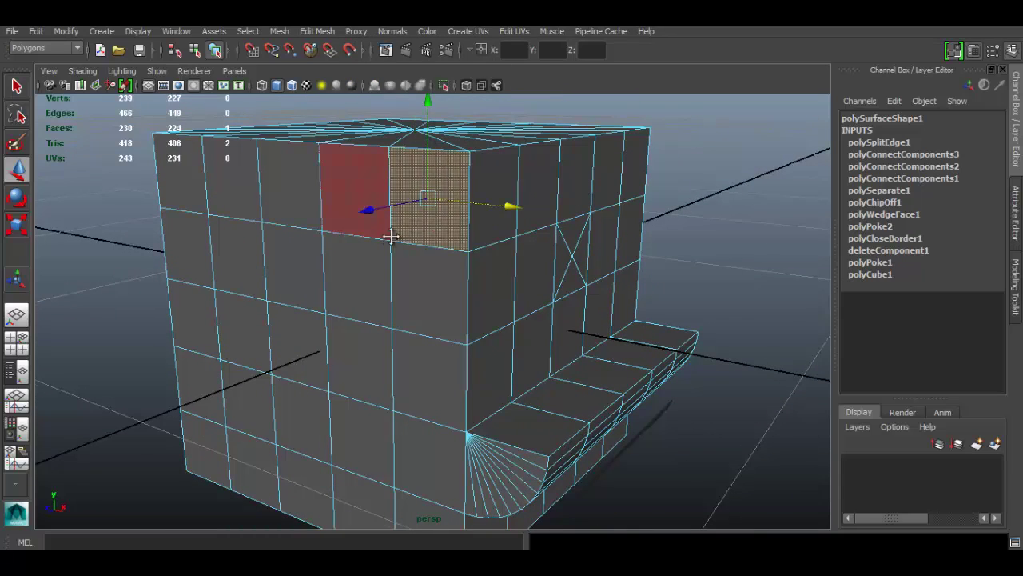
pyautogui.keyDown('alt'); pyautogui.moveTo(423, 200); pyautogui.dragTo(550, 313); pyautogui.keyUp('alt')
pyautogui.keyDown('alt'); pyautogui.moveTo(550, 313); pyautogui.dragTo(640, 359, button='right'); pyautogui.keyUp('alt')
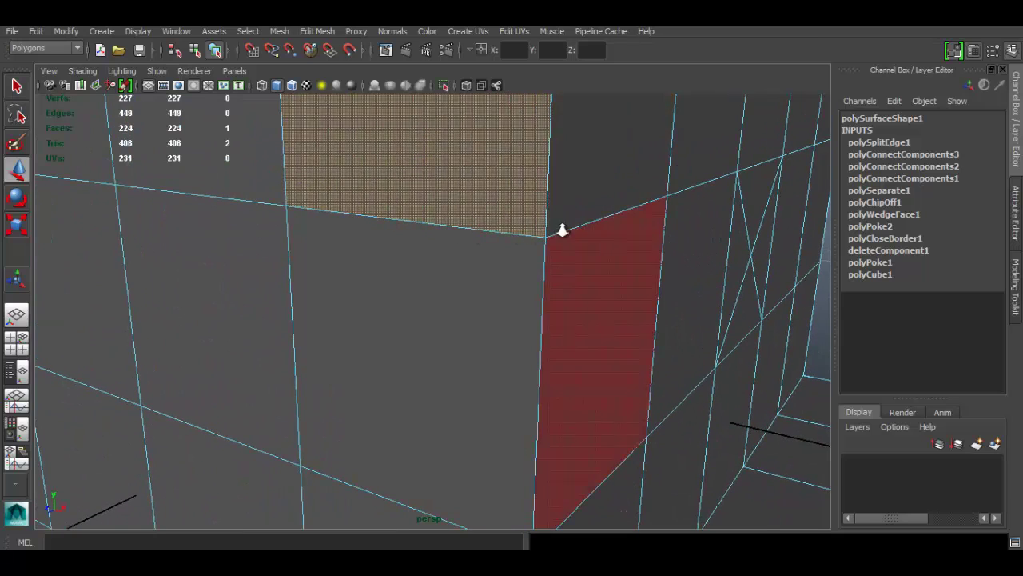
pyautogui.keyDown('alt'); pyautogui.moveTo(580, 231); pyautogui.dragTo(475, 227, button='right'); pyautogui.keyUp('alt')
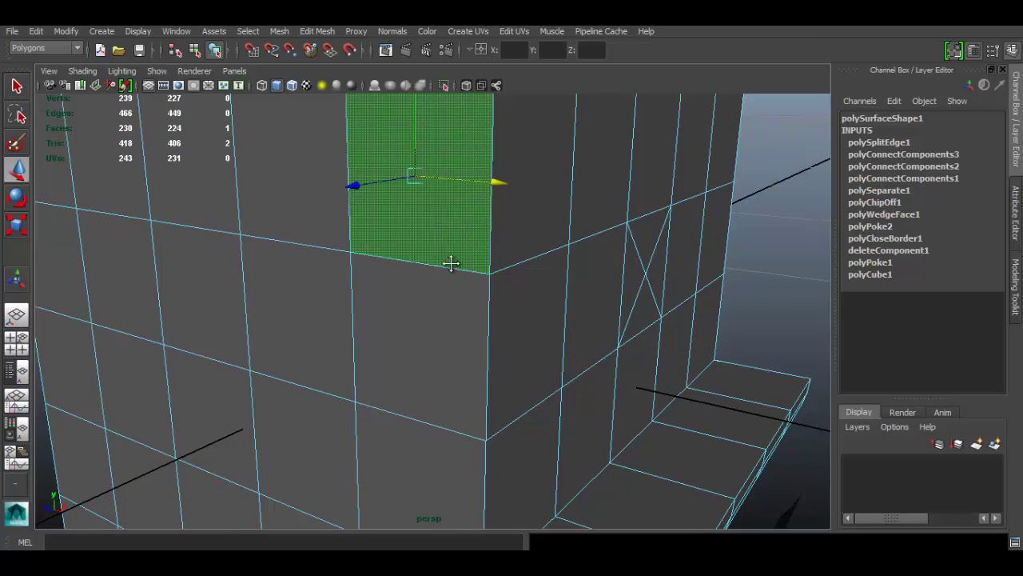
pyautogui.press('f')
pyautogui.moveTo(433, 176); pyautogui.dragTo(434, 157)
pyautogui.keyDown('alt'); pyautogui.moveTo(585, 379); pyautogui.dragTo(447, 344); pyautogui.keyUp('alt')
pyautogui.keyDown('alt'); pyautogui.moveTo(393, 238); pyautogui.dragTo(551, 246); pyautogui.keyUp('alt')
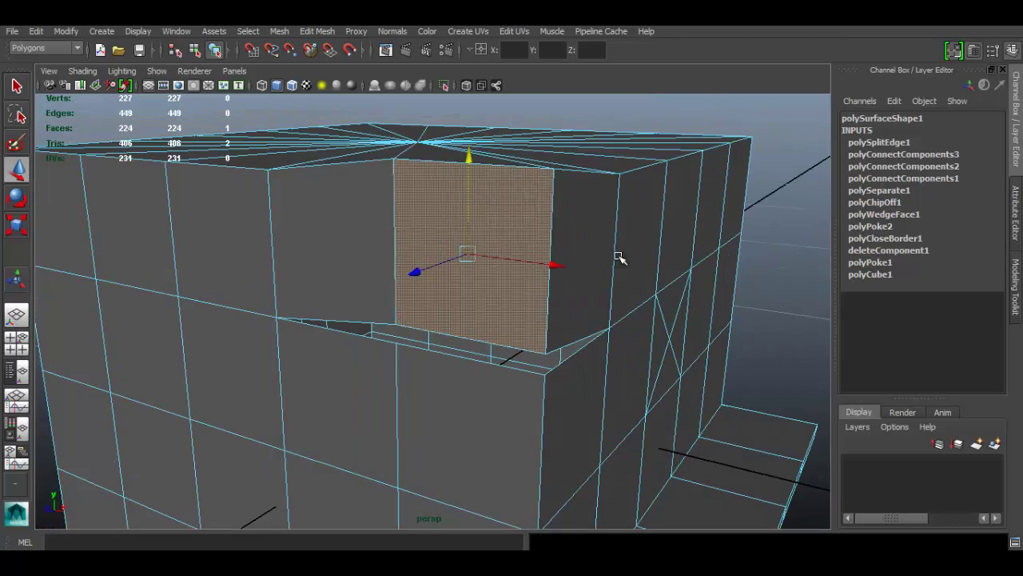
# Step: Extend the selection to all faces of the detached top section, raise it above the body, and clear the selection
pyautogui.keyDown('shift'); pyautogui.doubleClick(638, 227); pyautogui.keyUp('shift')
pyautogui.keyDown('alt'); pyautogui.moveTo(639, 224); pyautogui.dragTo(417, 120); pyautogui.keyUp('alt')
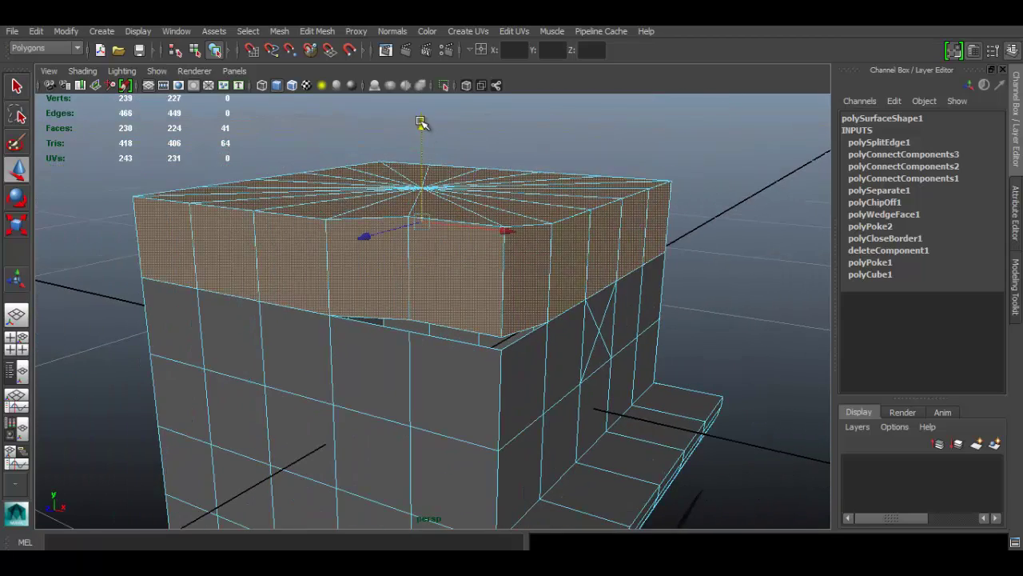
pyautogui.click(747, 217)
# Step: Select the whole cube mesh in object mode and apply Separate to split the top section from the body
pyautogui.keyDown('alt'); pyautogui.moveTo(746, 217); pyautogui.dragTo(422, 247); pyautogui.keyUp('alt')
pyautogui.moveTo(347, 252); pyautogui.dragTo(416, 233, button='right')
pyautogui.click(423, 209)
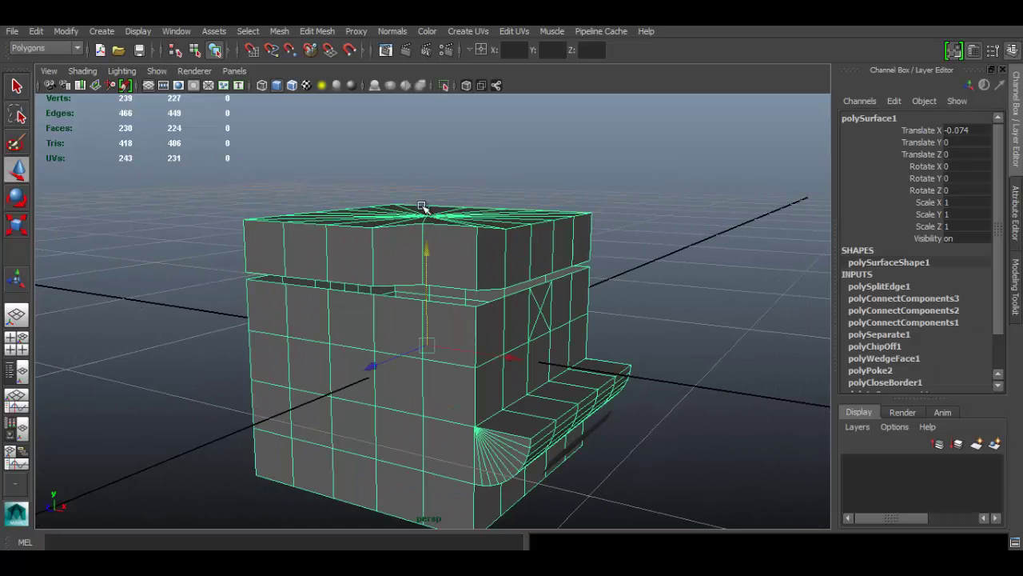
pyautogui.click(272, 31)
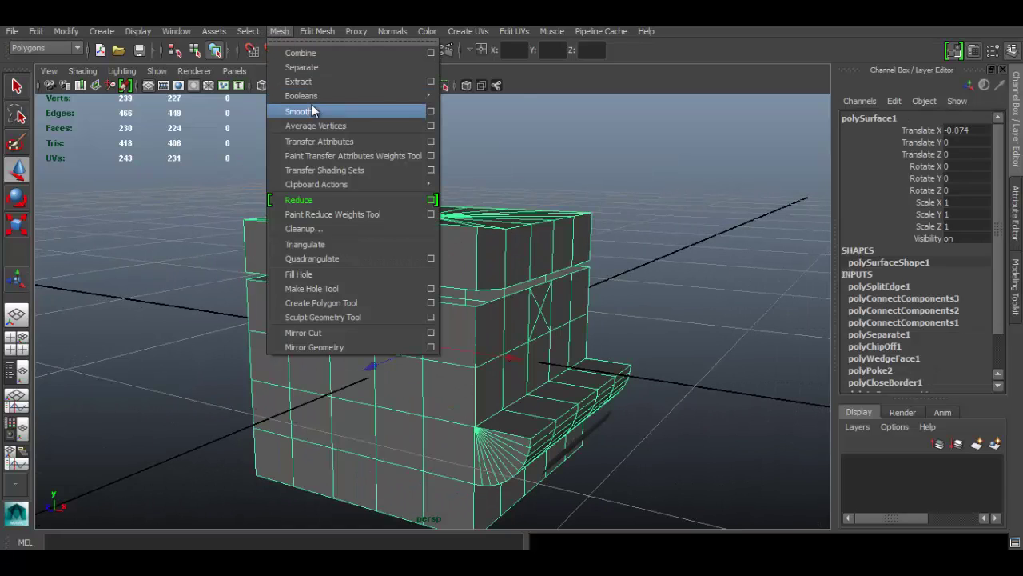
pyautogui.click(323, 69)
# Step: Select the top section and the lower body in turn to check that they are individual objects
pyautogui.click(575, 240)
pyautogui.click(509, 343)
pyautogui.click(511, 246)
pyautogui.keyDown('alt'); pyautogui.moveTo(592, 273); pyautogui.dragTo(587, 228, button='middle'); pyautogui.keyUp('alt')
pyautogui.click(384, 346)
pyautogui.click(463, 231)
pyautogui.keyDown('alt'); pyautogui.moveTo(463, 232); pyautogui.dragTo(623, 256); pyautogui.keyUp('alt')
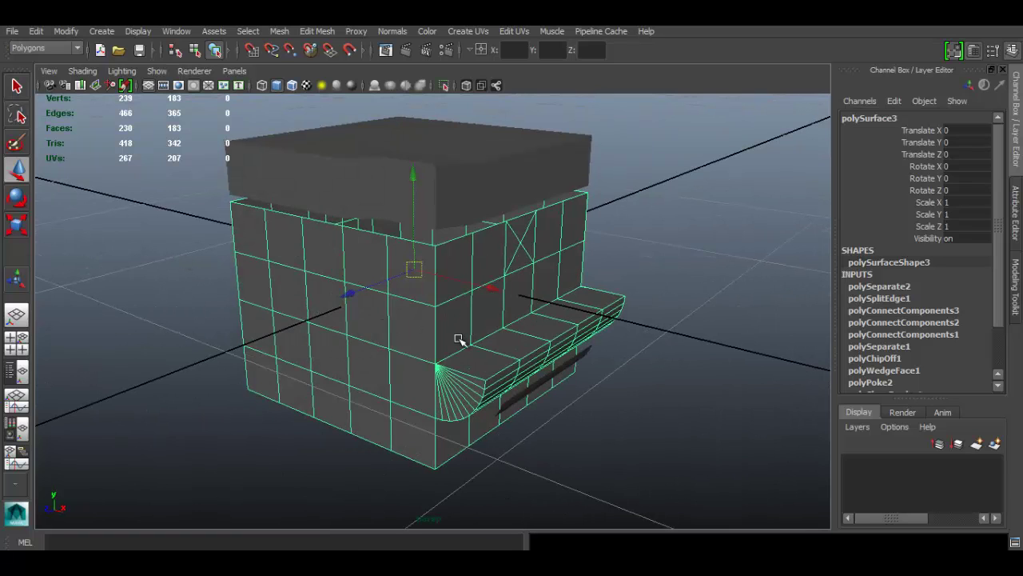
# Step: Bring up the mesh editing commands with the lower body selected
pyautogui.keyDown('alt'); pyautogui.moveTo(340, 348); pyautogui.dragTo(389, 349, button='right'); pyautogui.keyUp('alt')
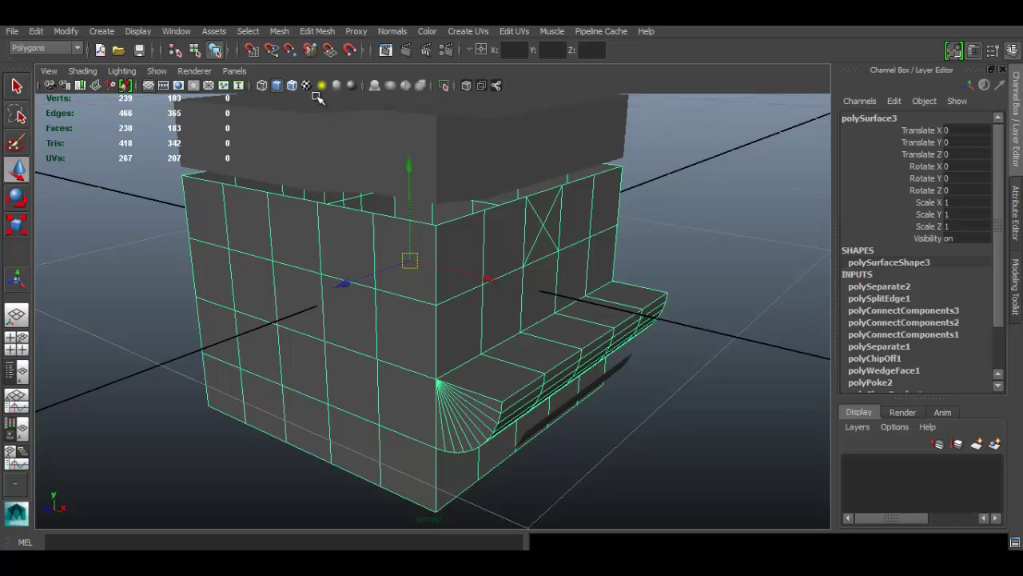
pyautogui.keyDown('alt'); pyautogui.moveTo(382, 232); pyautogui.dragTo(352, 146, button='right'); pyautogui.keyUp('alt')
pyautogui.click(317, 31)
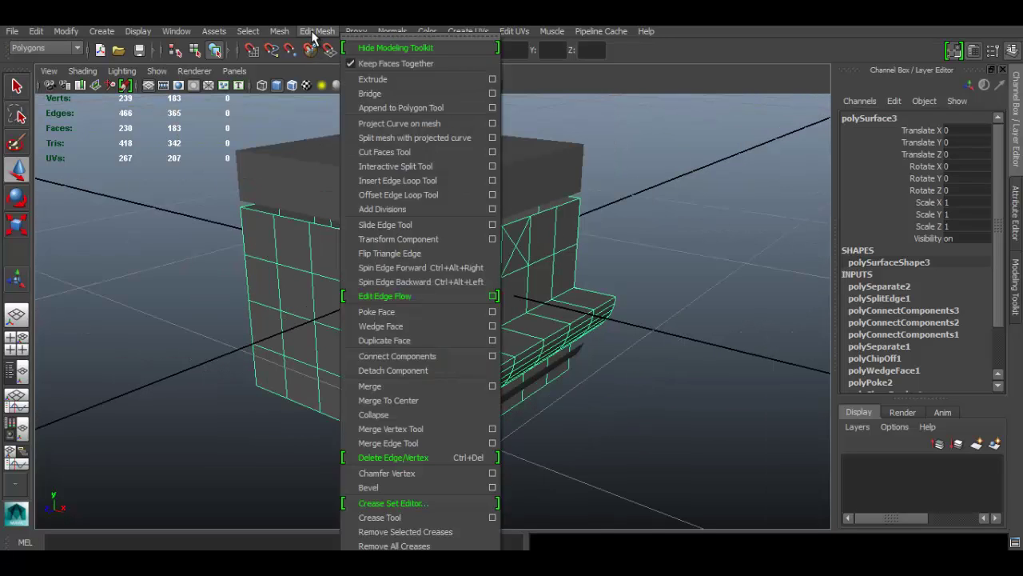